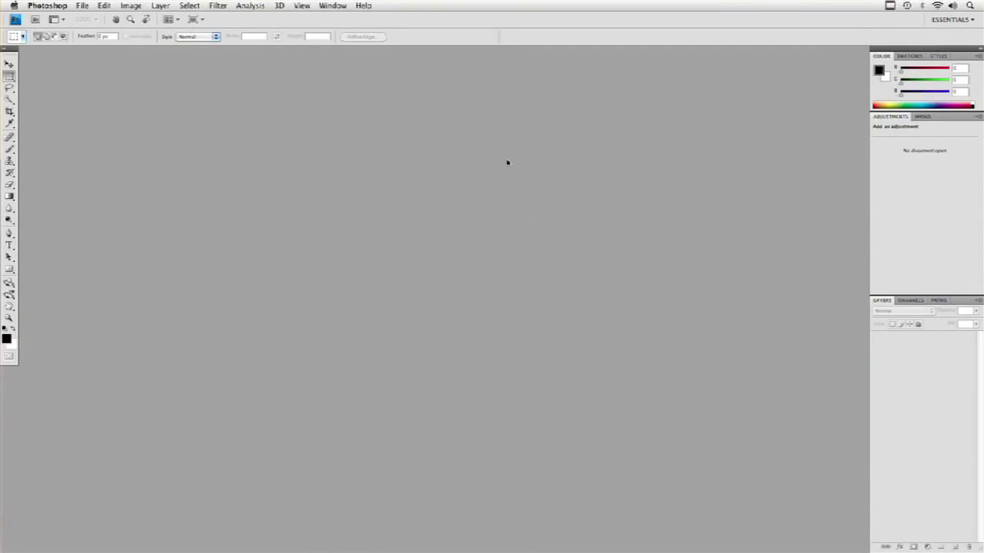
# Open Photoshop_Grade.mov from the Chapter_17 > Grading Footage folder.
pyautogui.click(83, 5)
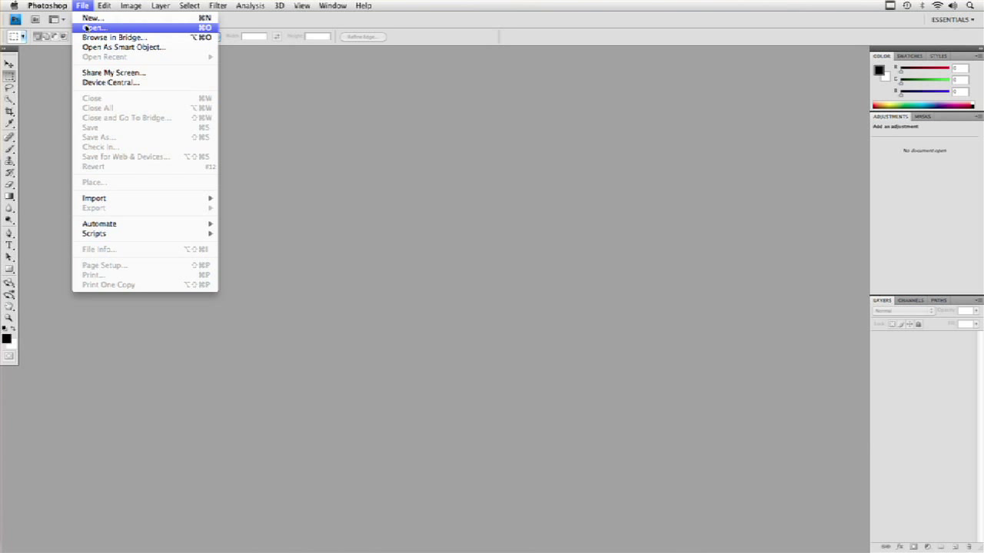
pyautogui.click(87, 28)
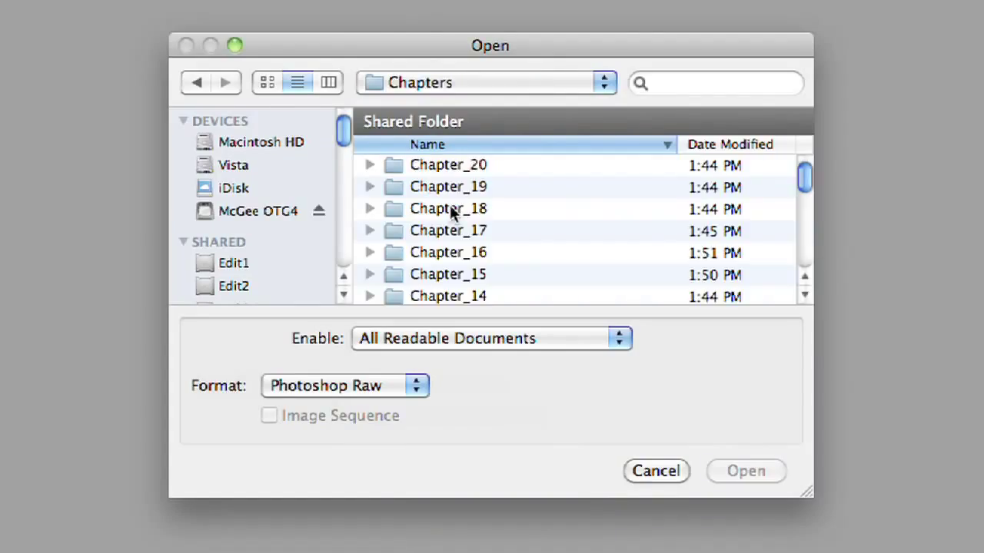
pyautogui.doubleClick(451, 230)
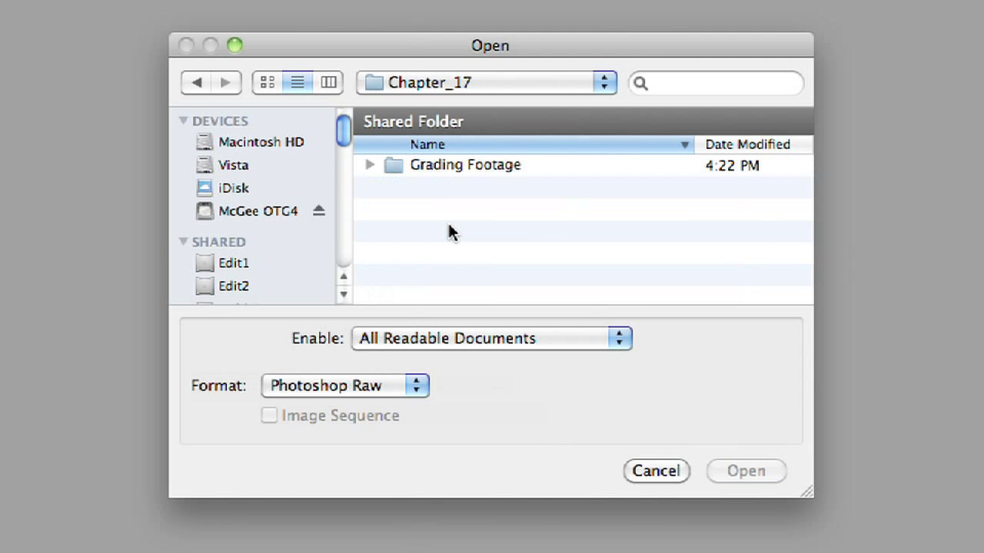
pyautogui.doubleClick(456, 166)
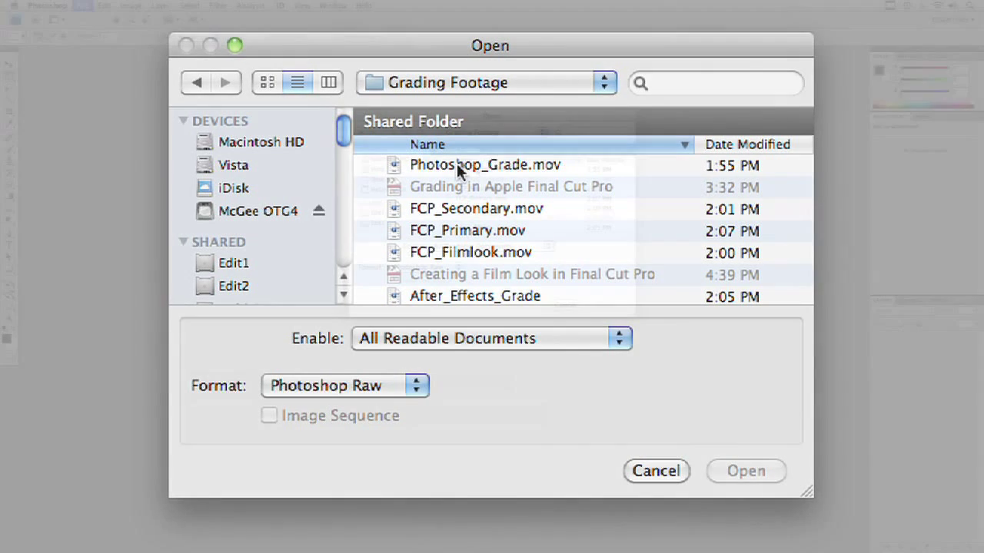
pyautogui.click(457, 163)
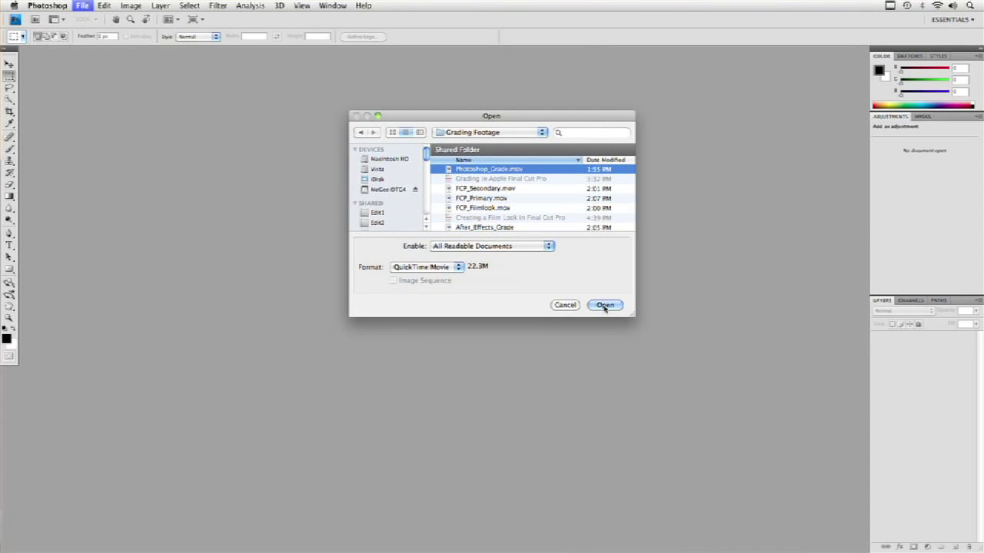
pyautogui.click(605, 305)
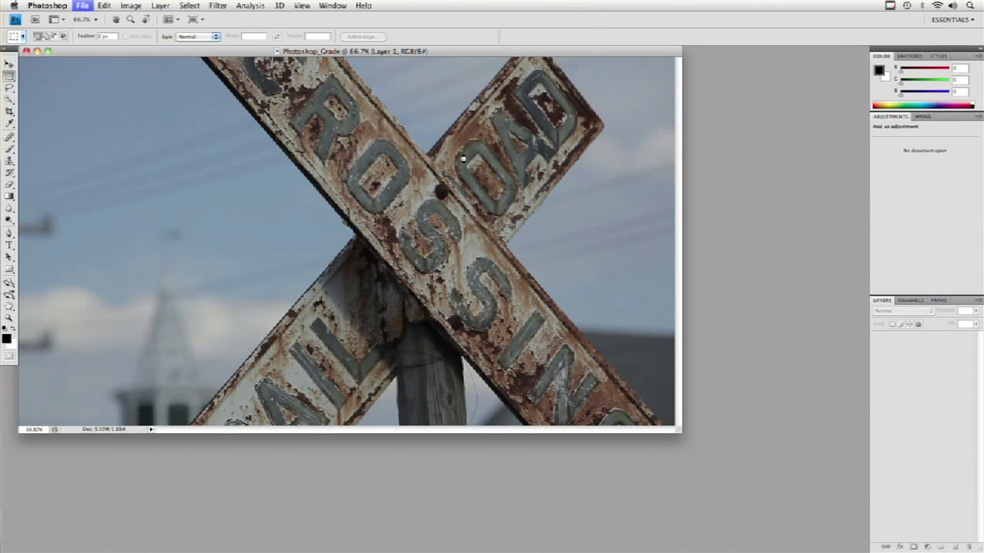
# Show the Animation timeline as a floating panel widened across the workspace.
pyautogui.click(335, 5)
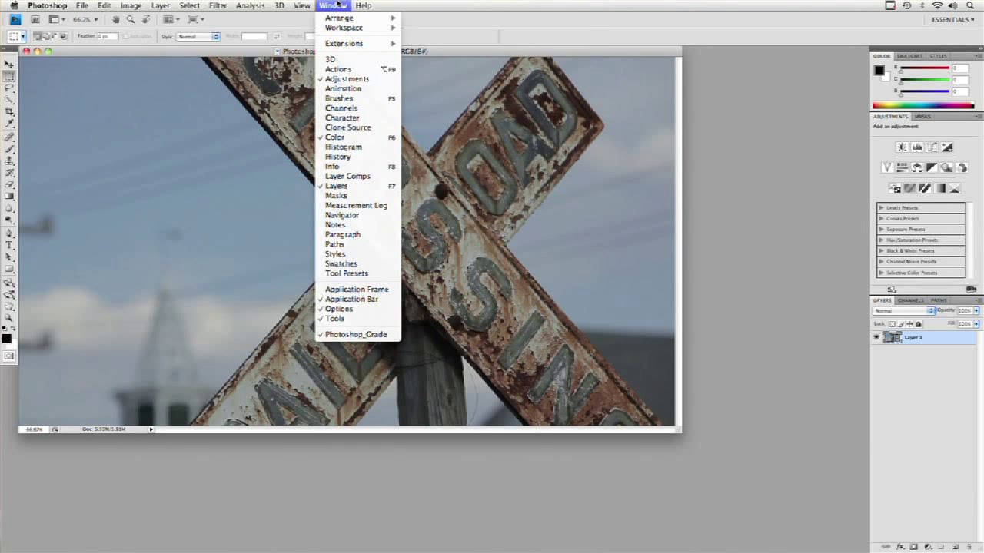
pyautogui.click(344, 89)
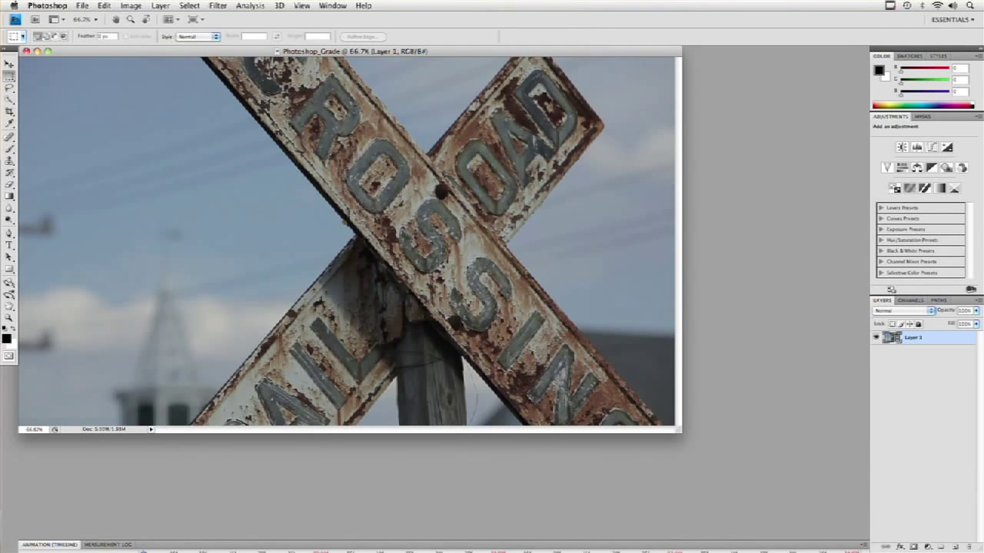
pyautogui.click(36, 547)
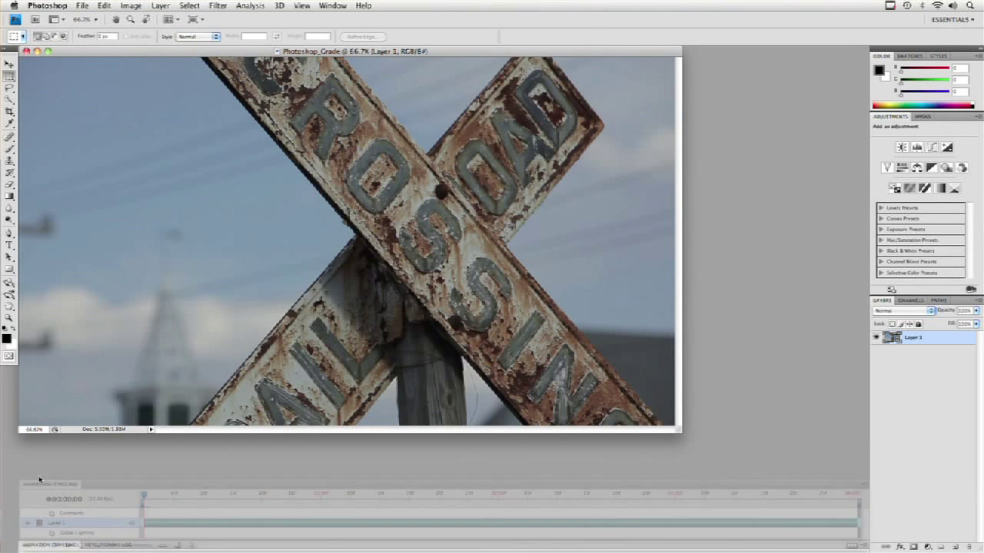
pyautogui.moveTo(39, 467); pyautogui.dragTo(39, 439)
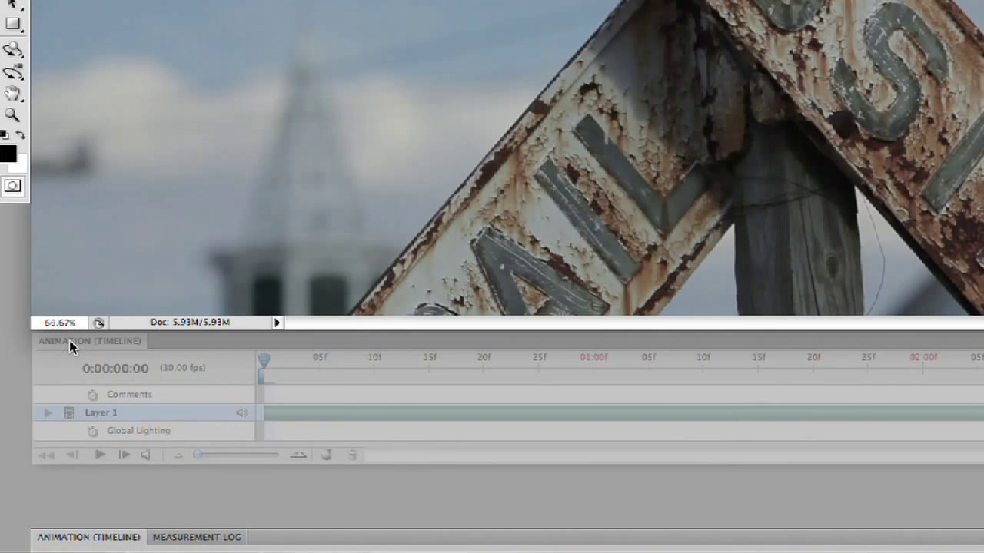
pyautogui.moveTo(69, 341); pyautogui.dragTo(70, 345)
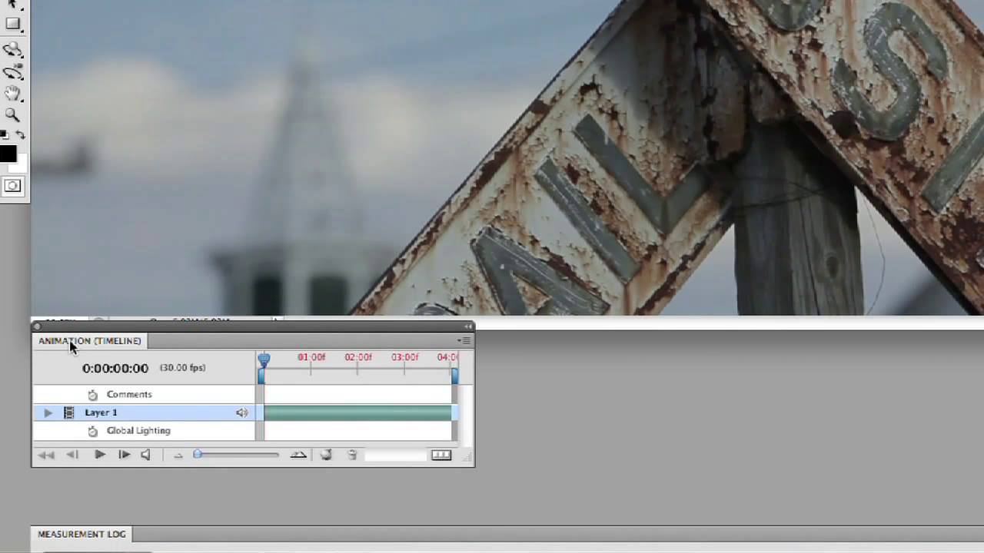
pyautogui.moveTo(467, 471); pyautogui.dragTo(981, 468)
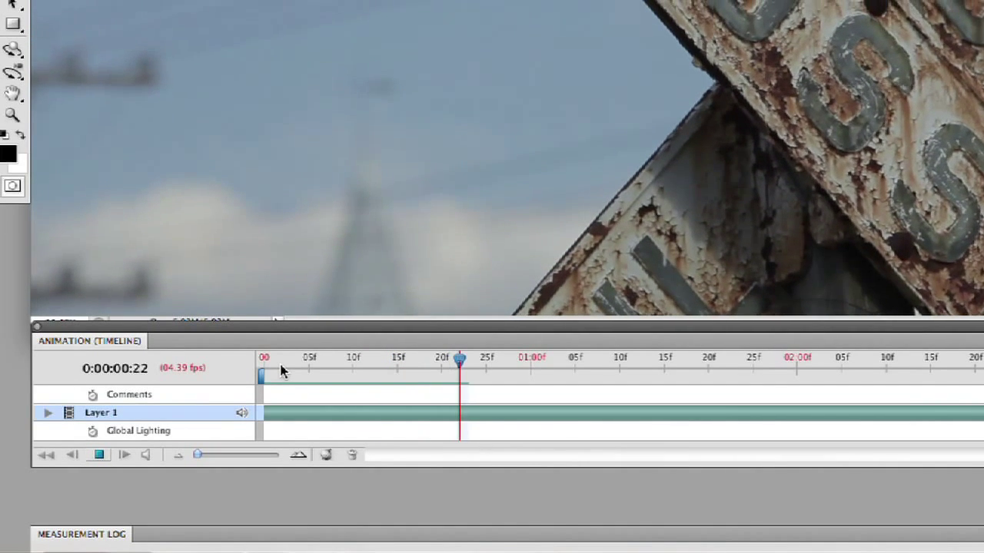
# Play the clip to preview it, then rewind the playhead to the first frame.
pyautogui.click(282, 367)
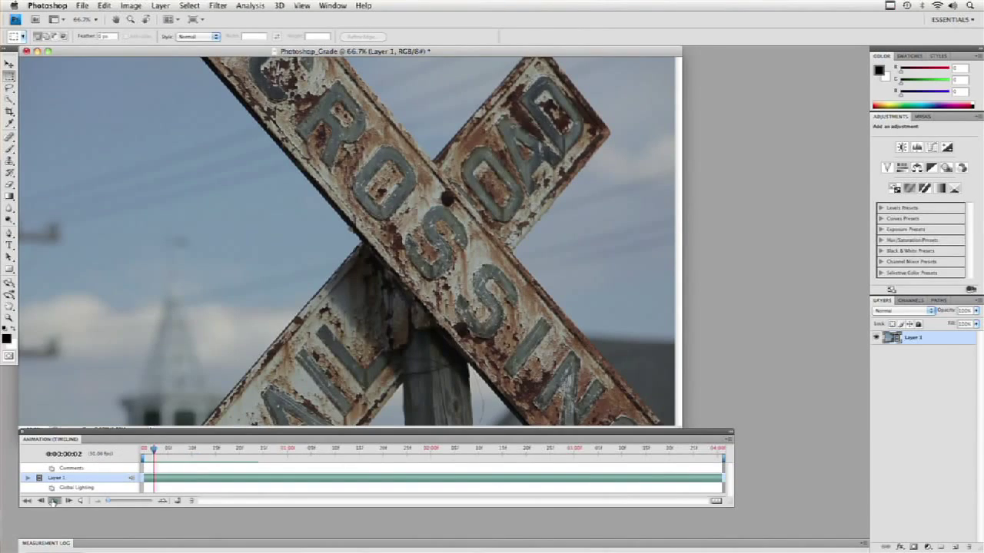
pyautogui.click(54, 500)
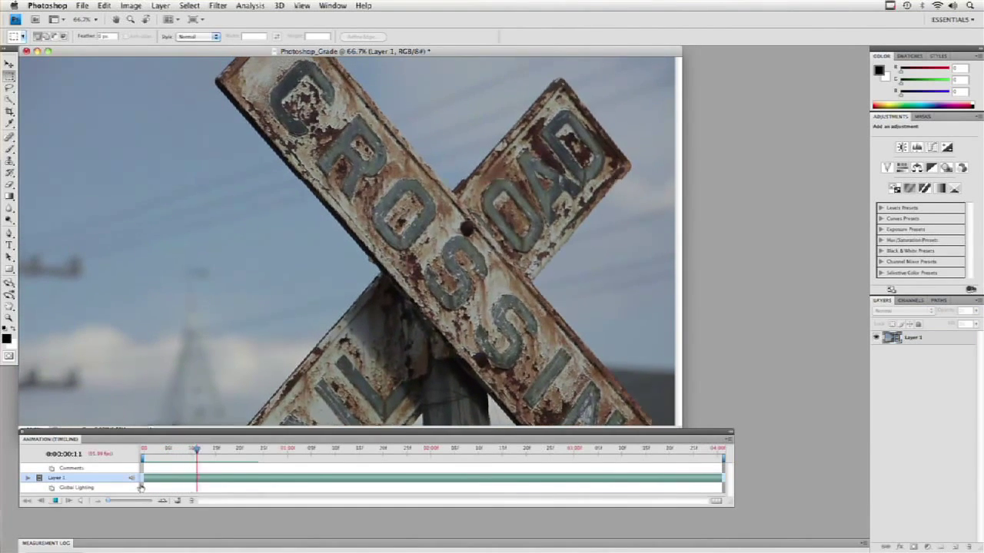
pyautogui.moveTo(214, 453); pyautogui.dragTo(130, 454)
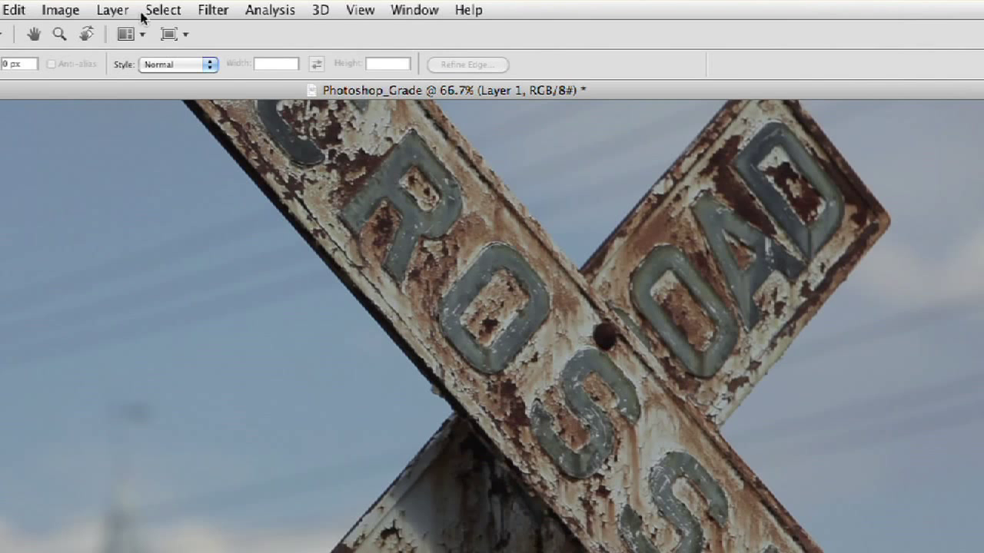
# Add a Black & White adjustment layer with Yellows at 106 and Cyans at -45.
pyautogui.click(123, 9)
pyautogui.moveTo(153, 157)
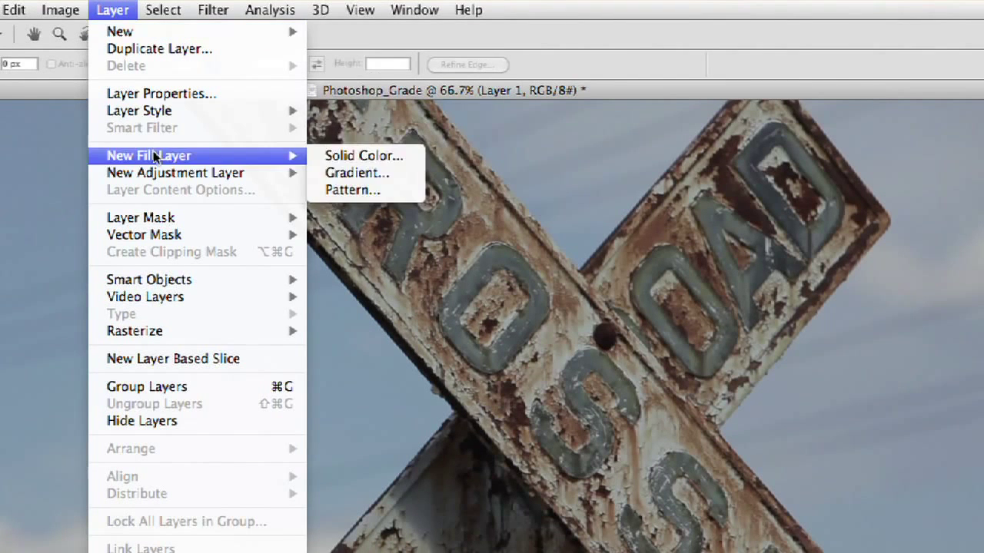
pyautogui.moveTo(156, 177)
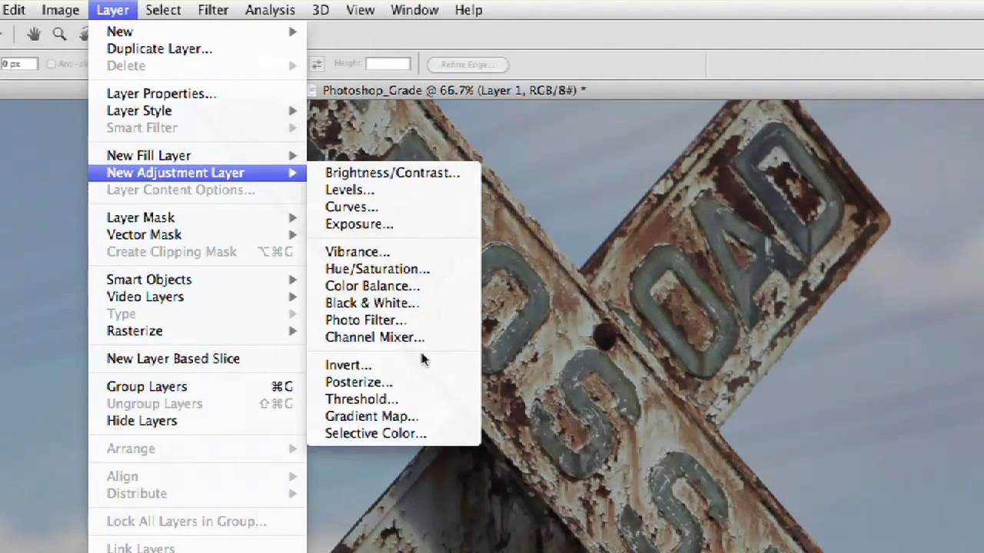
pyautogui.click(415, 413)
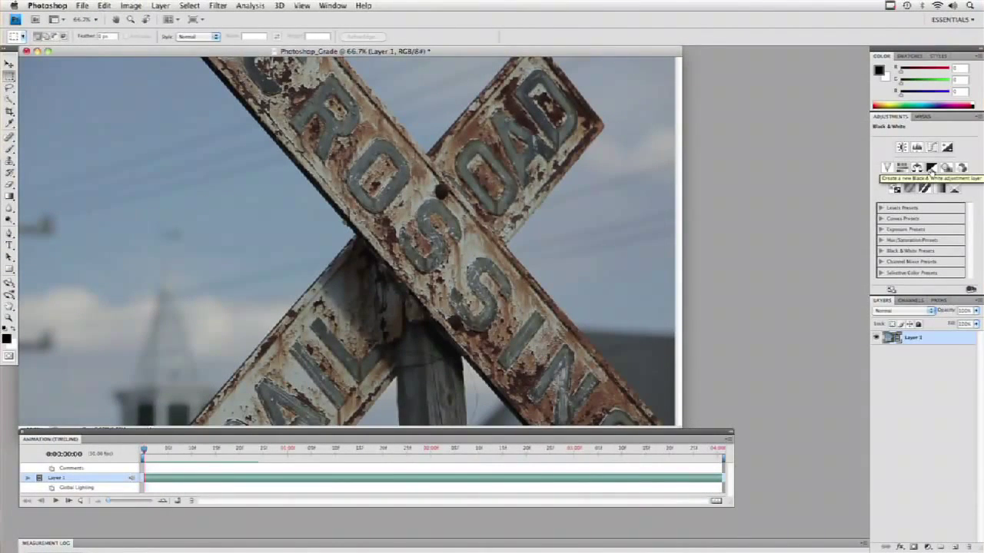
pyautogui.click(930, 168)
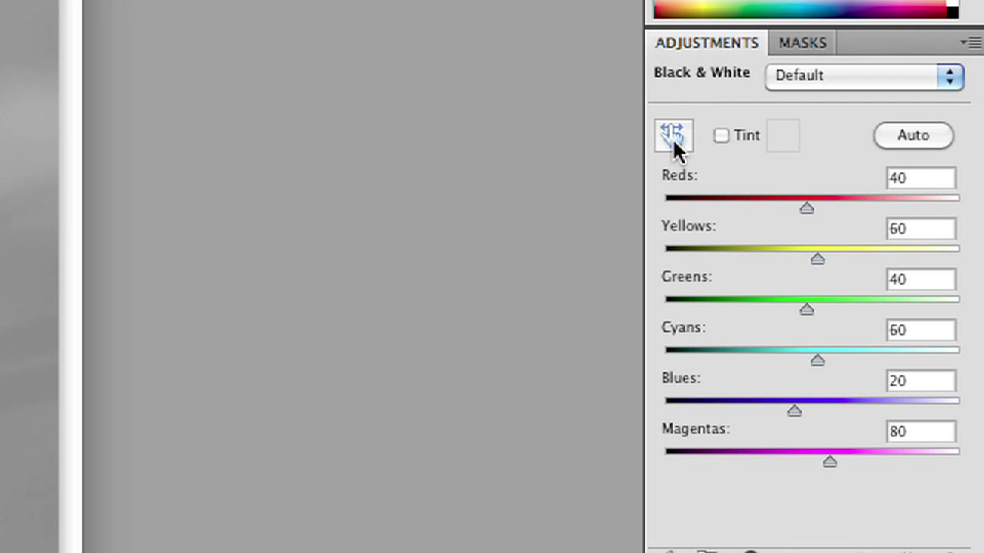
pyautogui.click(879, 147)
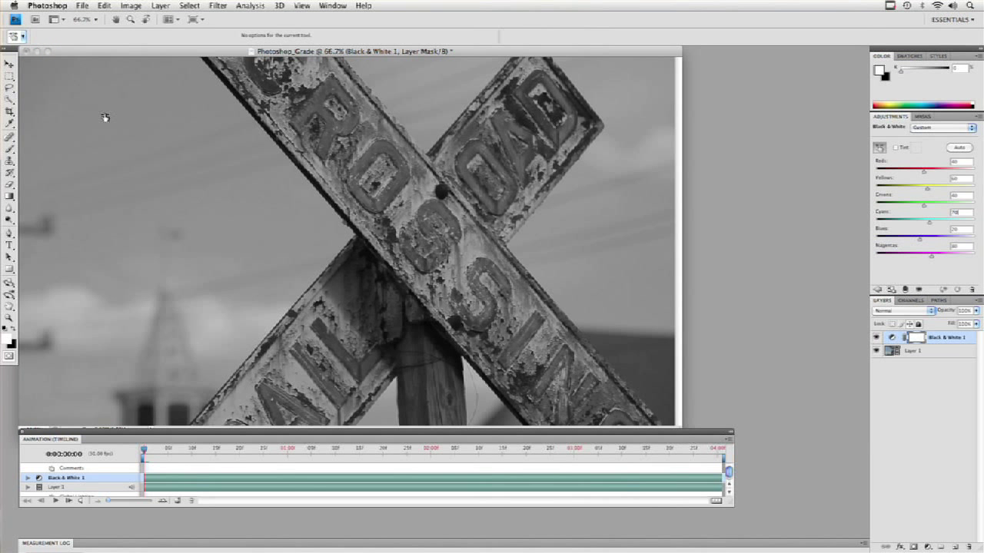
pyautogui.moveTo(118, 115); pyautogui.dragTo(132, 114)
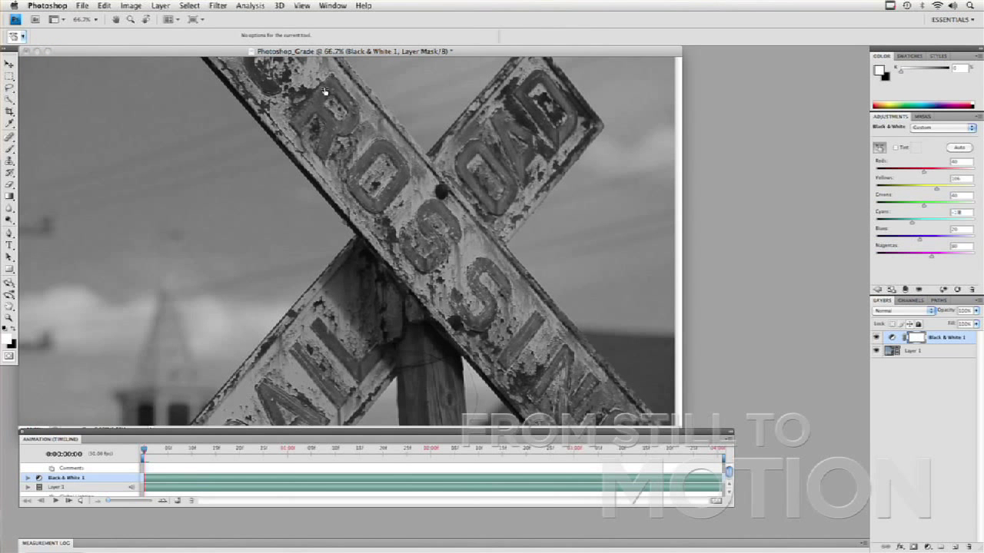
pyautogui.moveTo(314, 91); pyautogui.dragTo(374, 107)
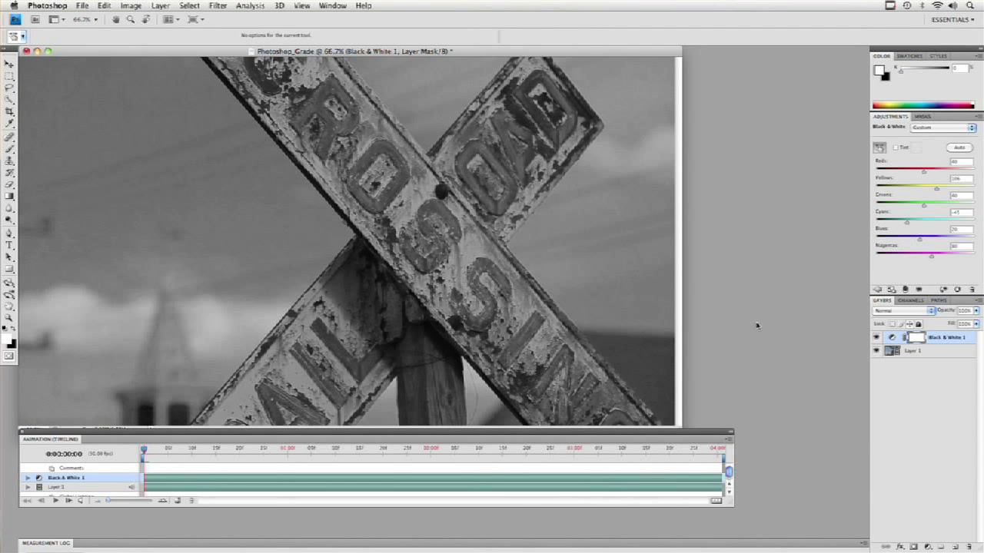
# Set the Black & White layer to Soft Light and toggle its visibility to compare.
pyautogui.click(905, 314)
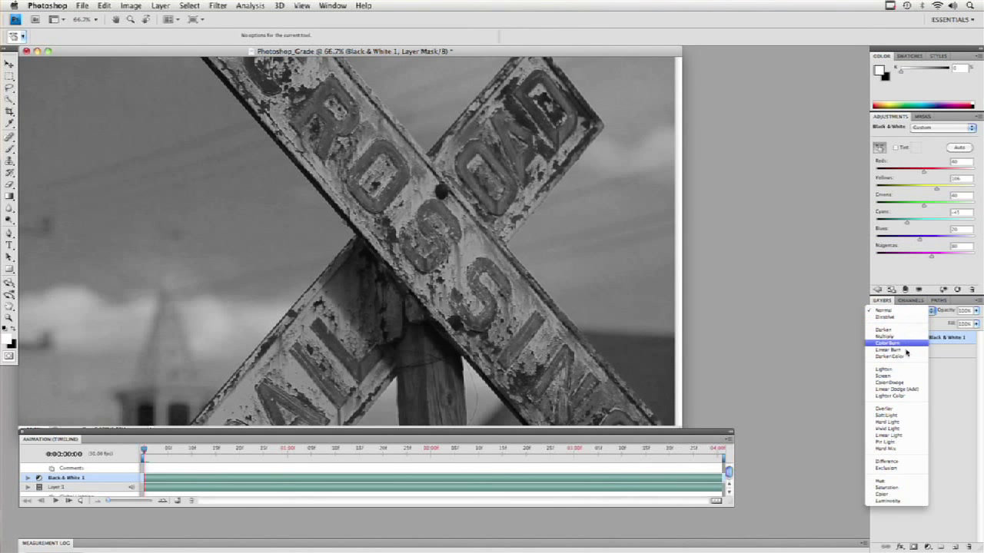
pyautogui.click(906, 415)
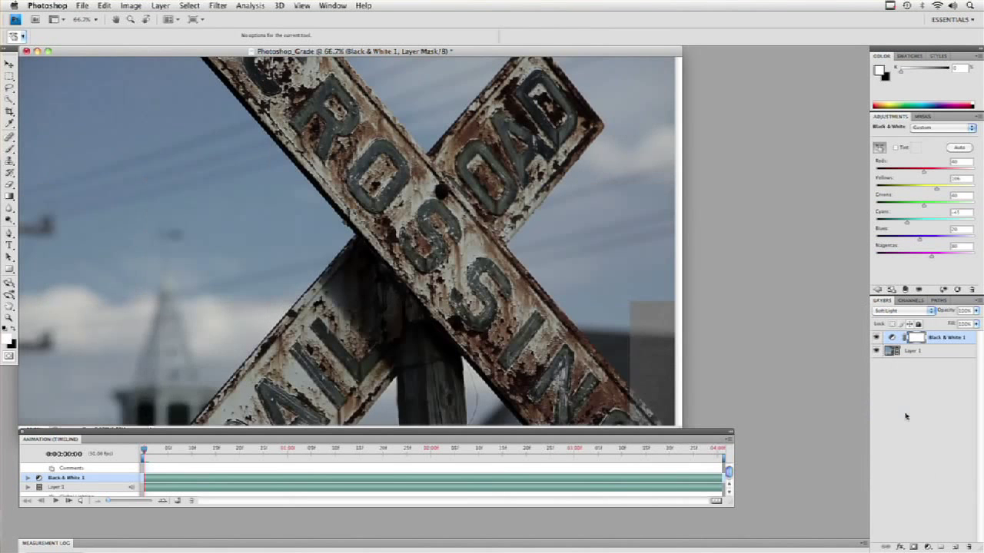
pyautogui.click(875, 338)
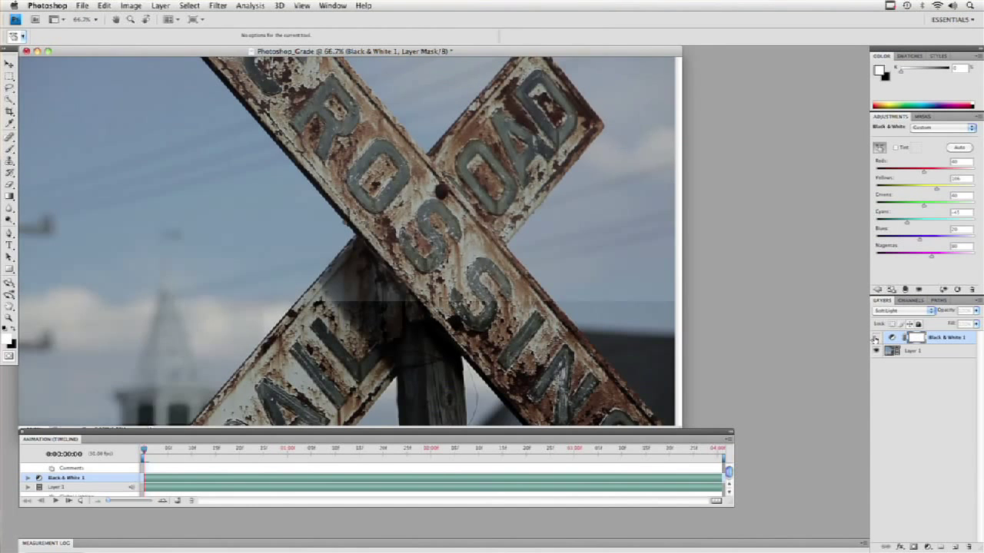
pyautogui.click(876, 338)
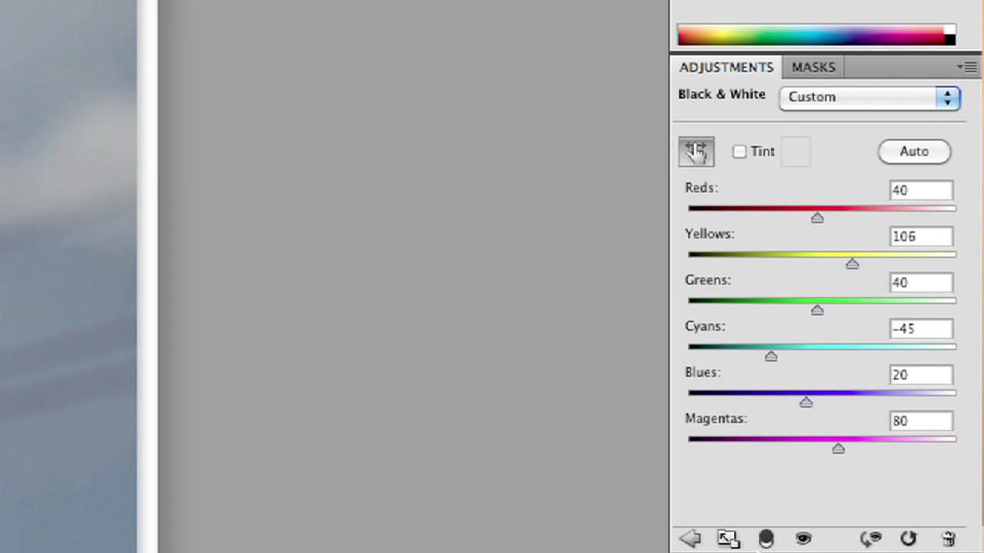
# Add a Curves layer from the Medium Contrast (RGB) preset, moving the upper point to input 156/output 182.
pyautogui.click(690, 540)
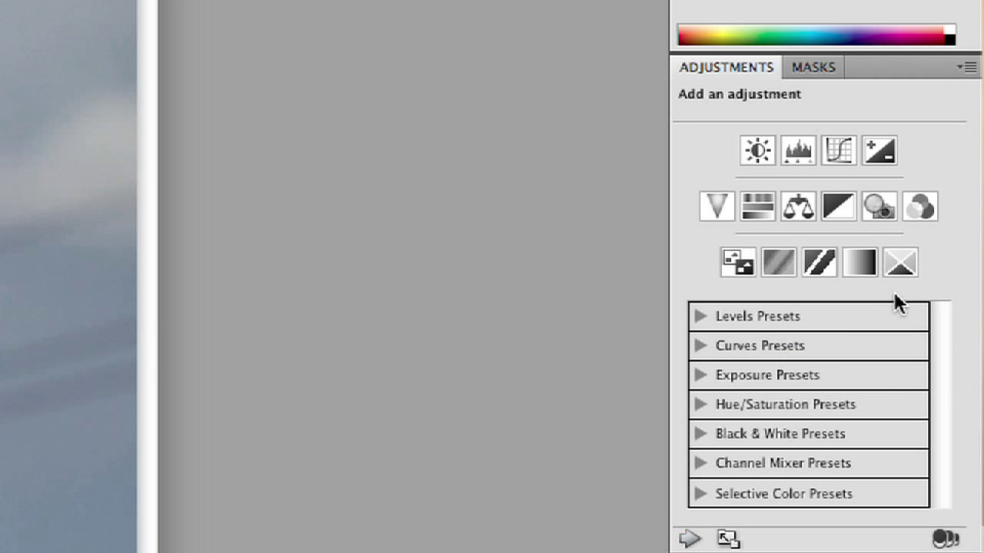
pyautogui.click(846, 158)
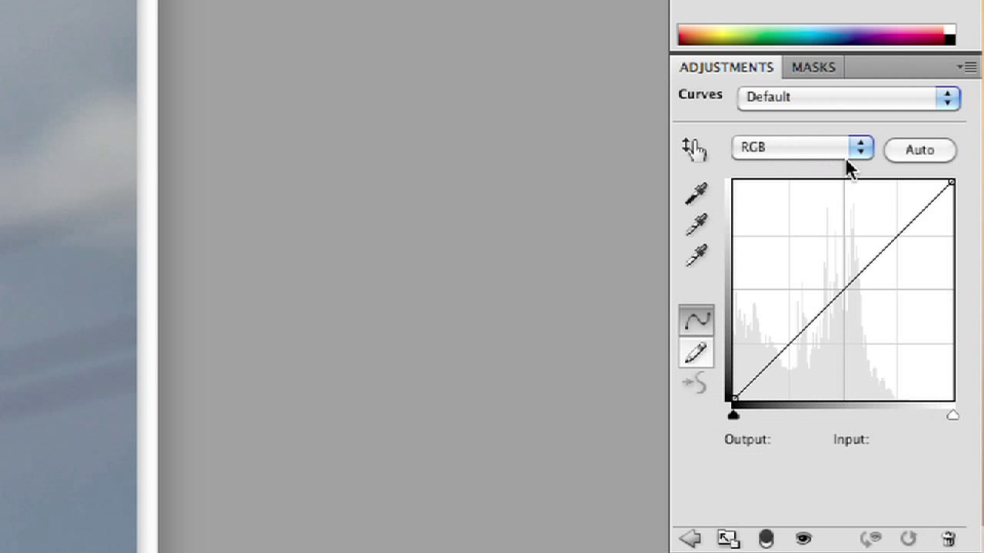
pyautogui.click(836, 105)
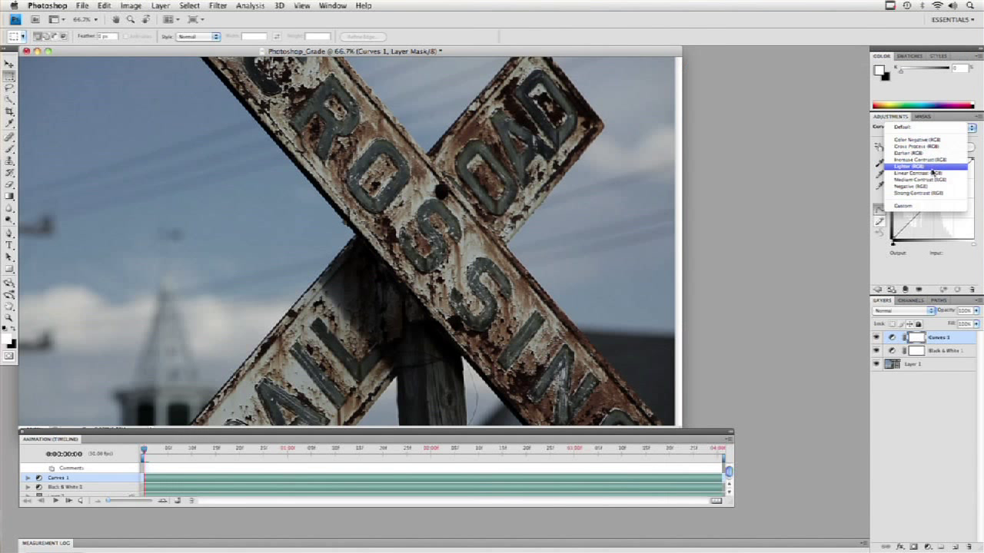
pyautogui.click(934, 180)
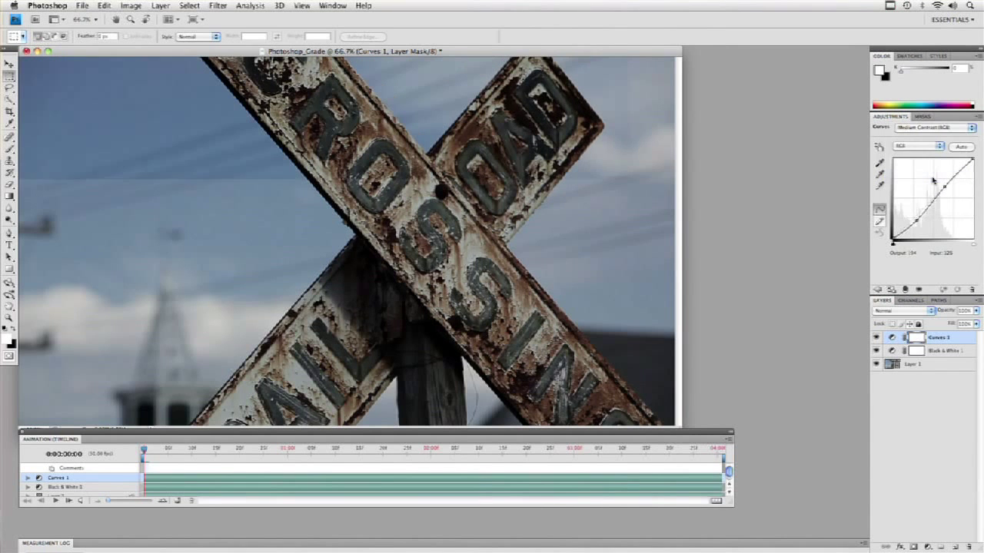
pyautogui.moveTo(943, 184); pyautogui.dragTo(941, 180)
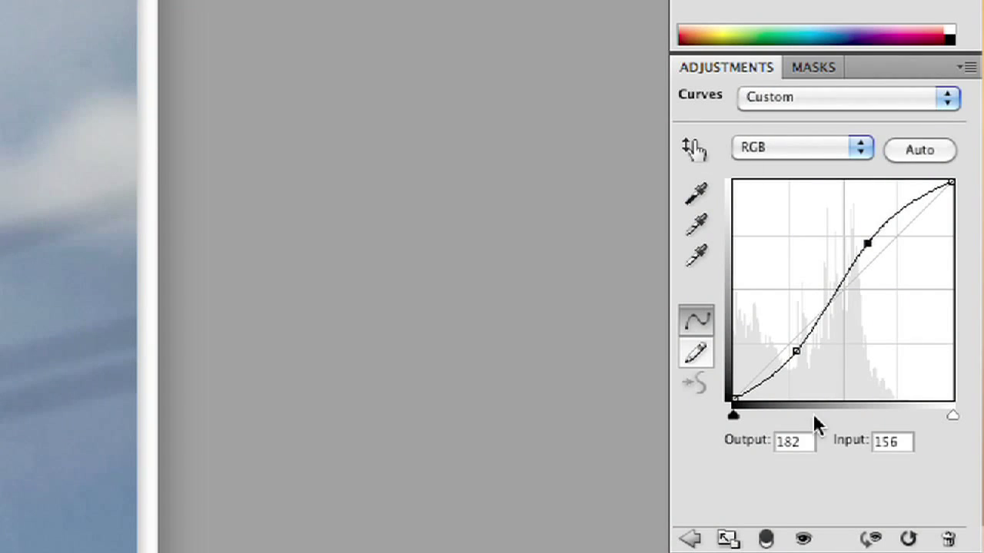
pyautogui.click(689, 539)
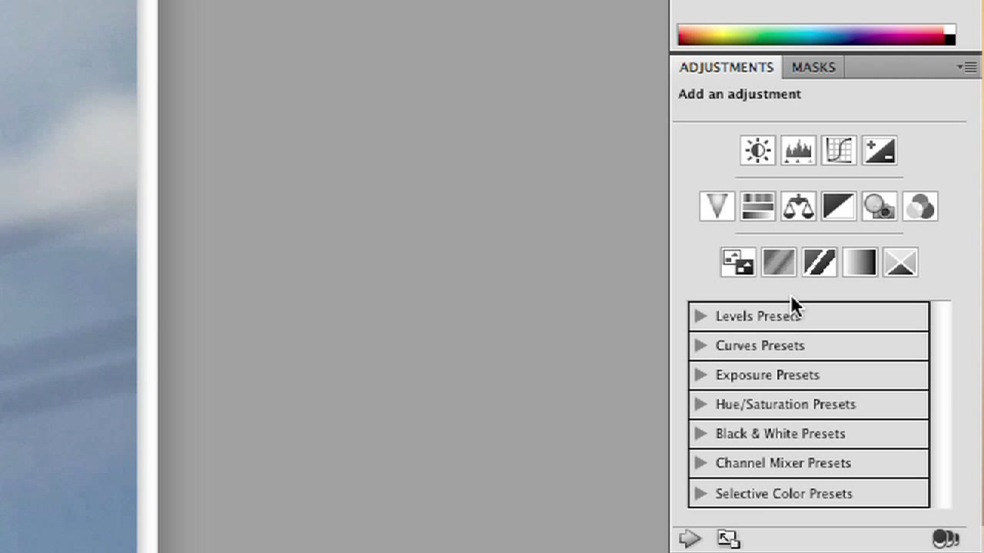
# Add a Gradient Map adjustment layer using the copper preset gradient.
pyautogui.click(777, 268)
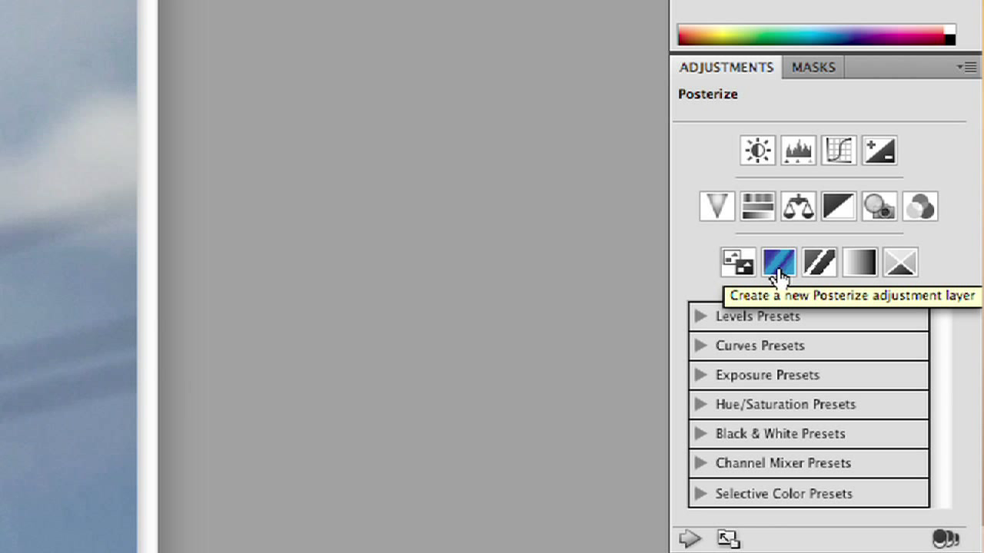
pyautogui.click(845, 263)
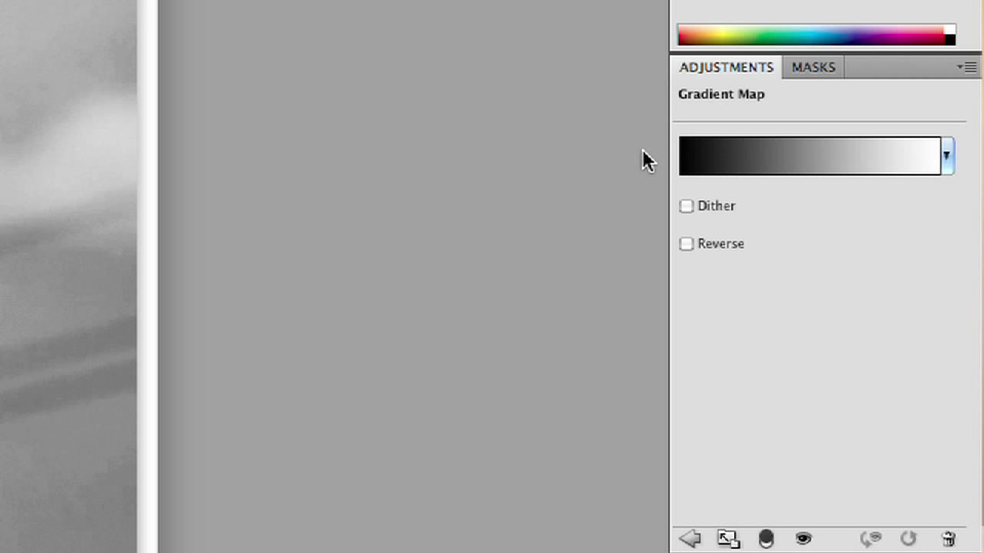
pyautogui.click(947, 158)
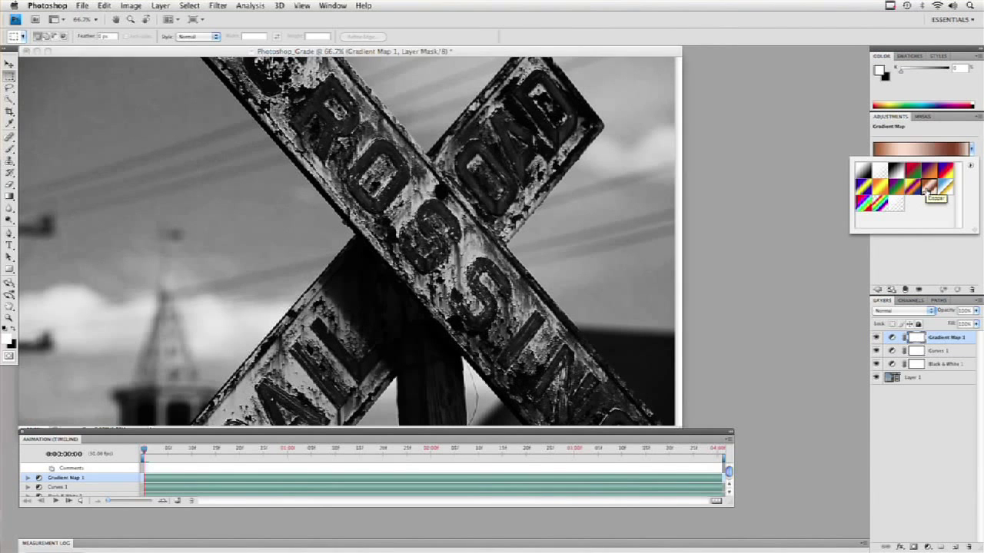
pyautogui.click(824, 269)
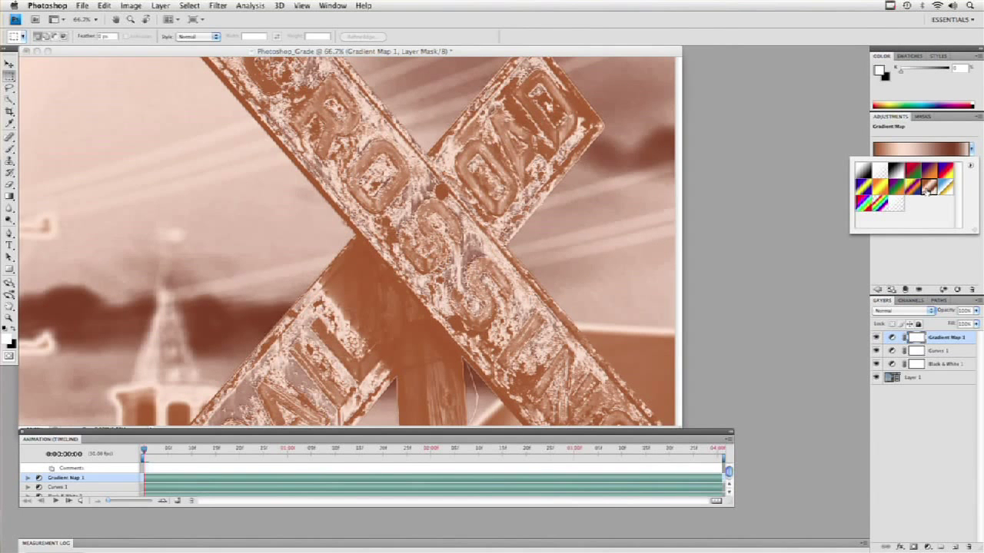
pyautogui.click(916, 269)
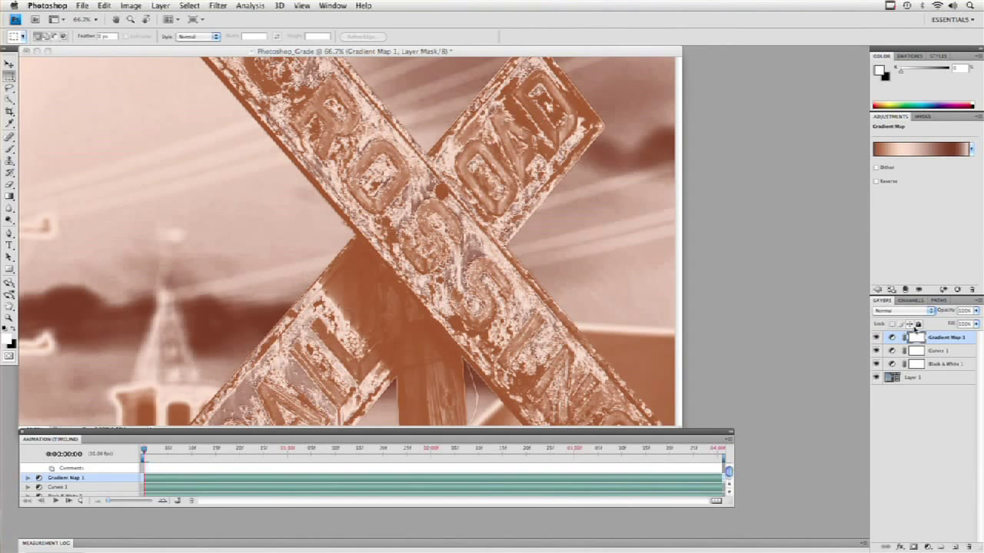
# Blend the gradient map in Color mode and lower its opacity.
pyautogui.click(913, 311)
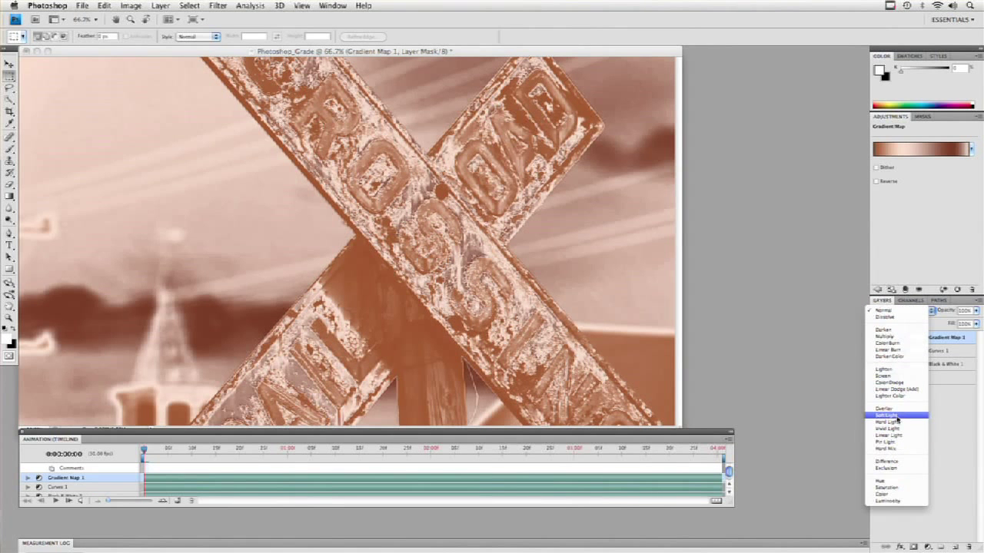
pyautogui.click(905, 415)
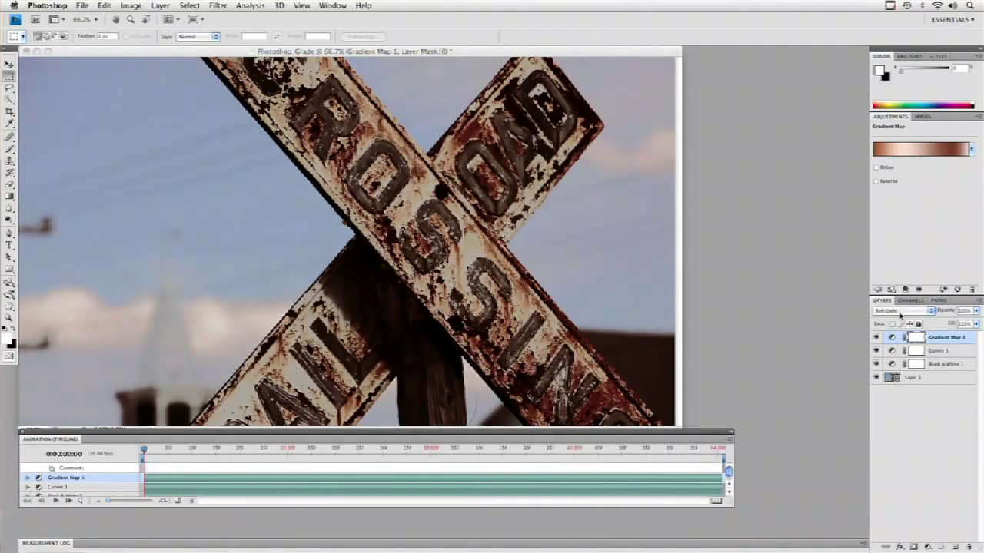
pyautogui.click(901, 312)
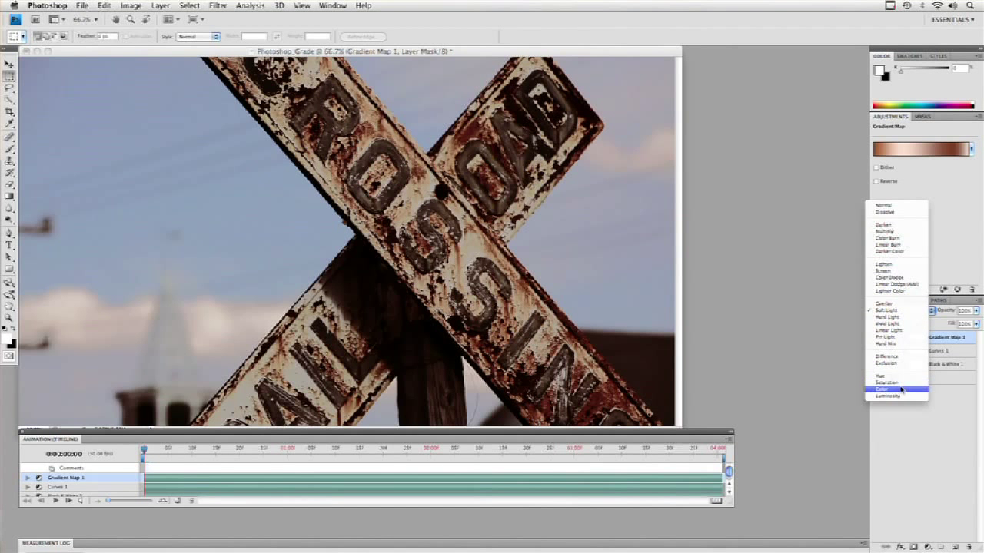
pyautogui.click(901, 389)
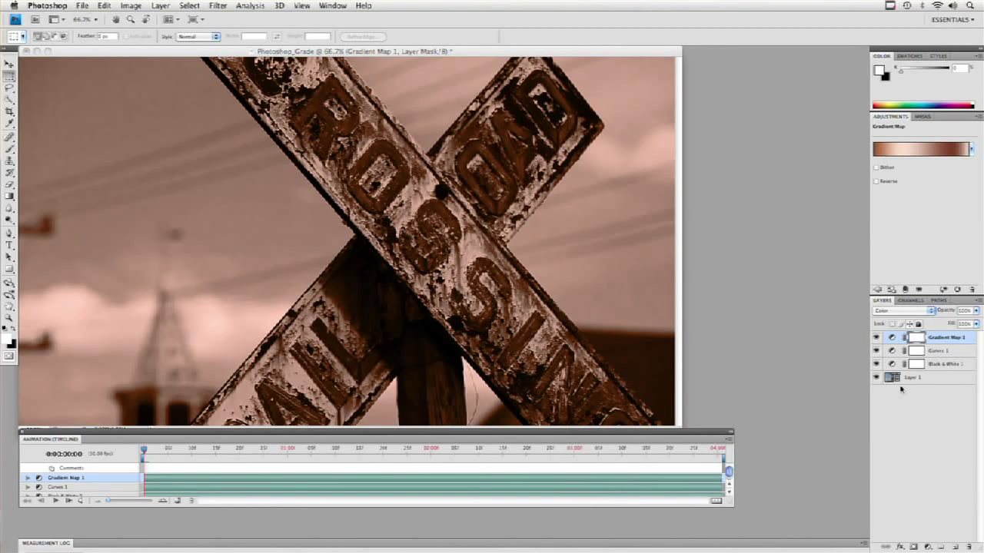
pyautogui.click(976, 311)
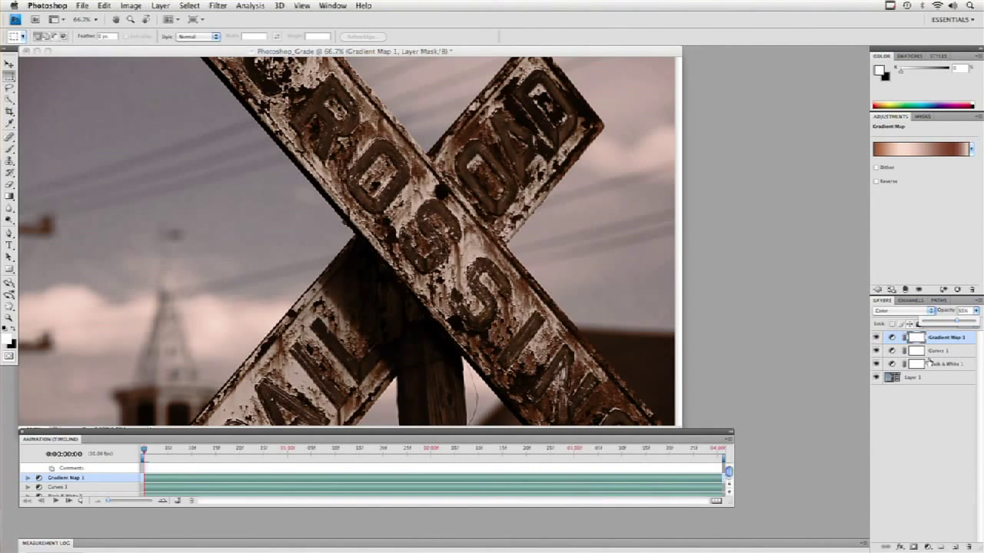
pyautogui.click(929, 361)
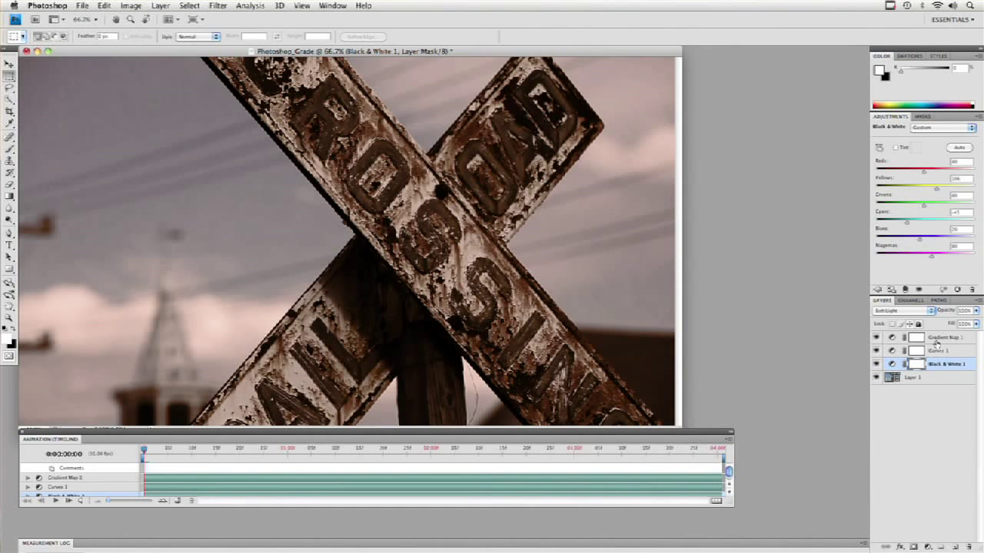
# Delete the Gradient Map, Curves and Black & White layers, then blur Layer 1 with a 3.0-pixel Gaussian Blur.
pyautogui.keyDown('shift'); pyautogui.click(936, 339); pyautogui.keyUp('shift')
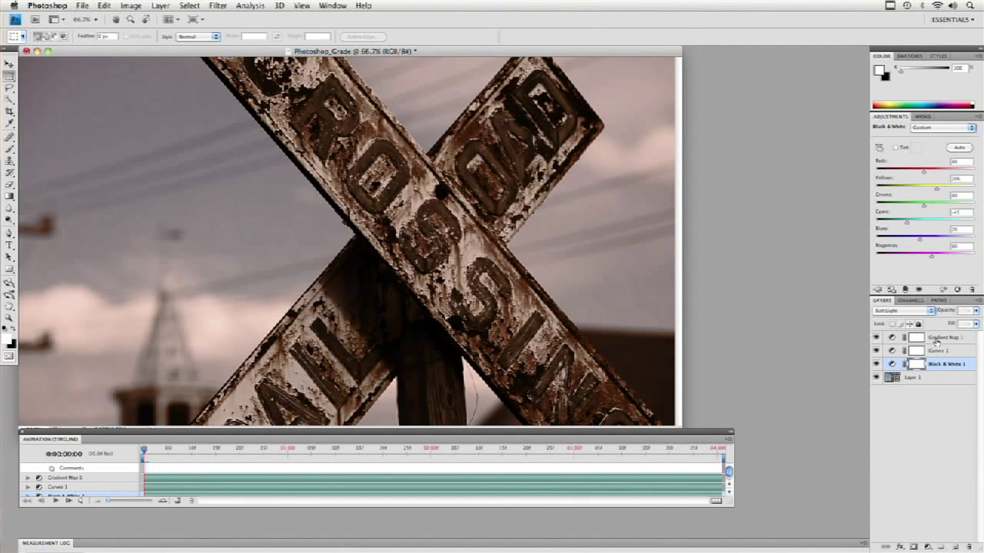
pyautogui.click(968, 547)
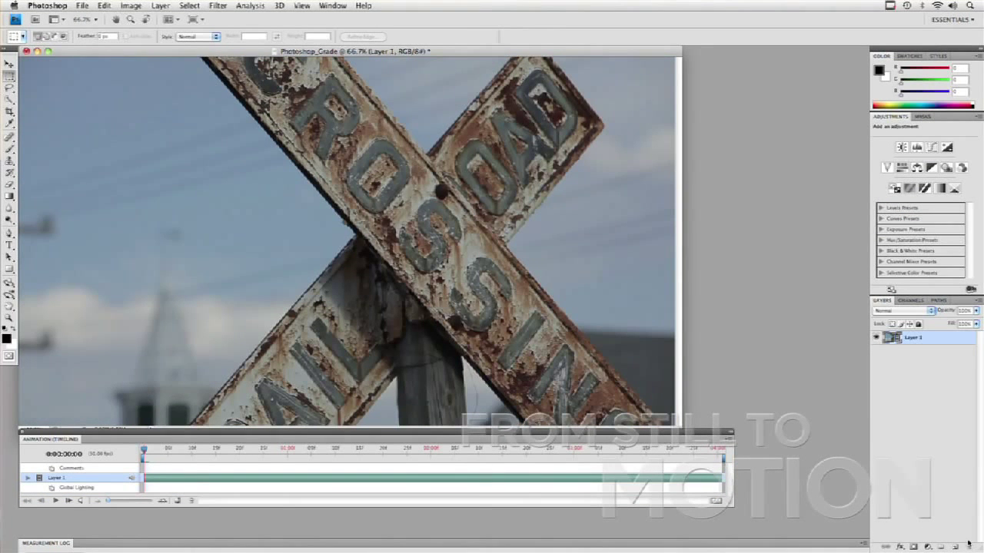
pyautogui.click(213, 6)
pyautogui.moveTo(240, 94)
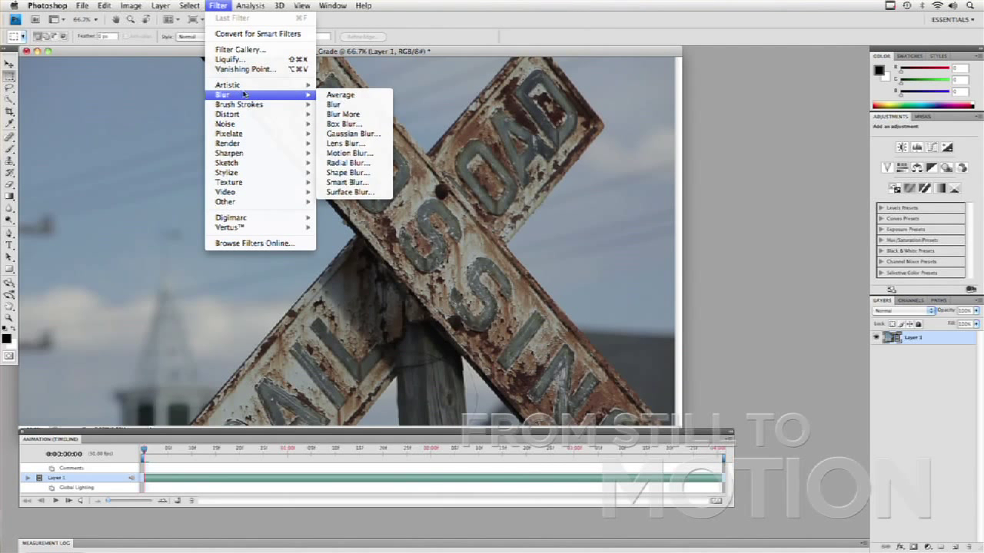
pyautogui.click(361, 134)
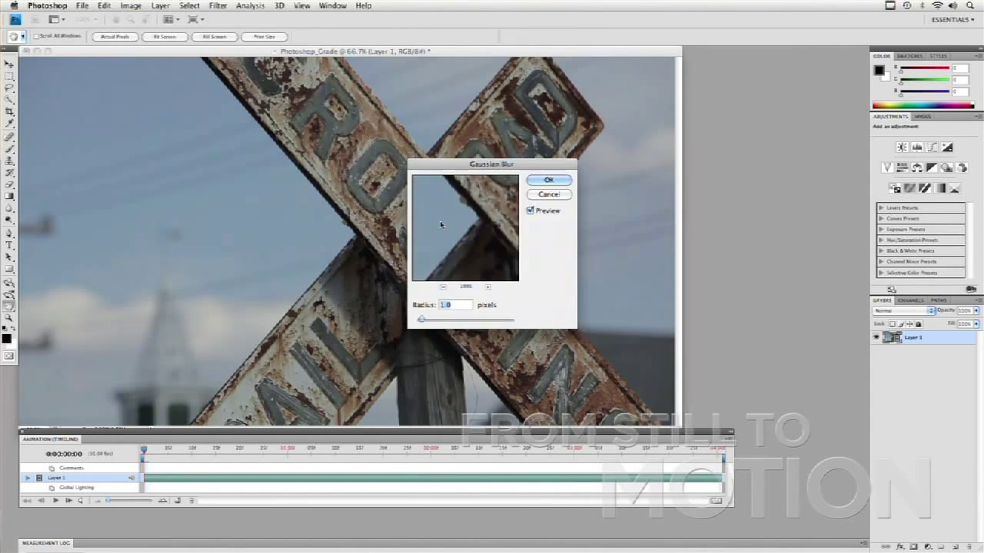
pyautogui.moveTo(421, 319); pyautogui.dragTo(432, 323)
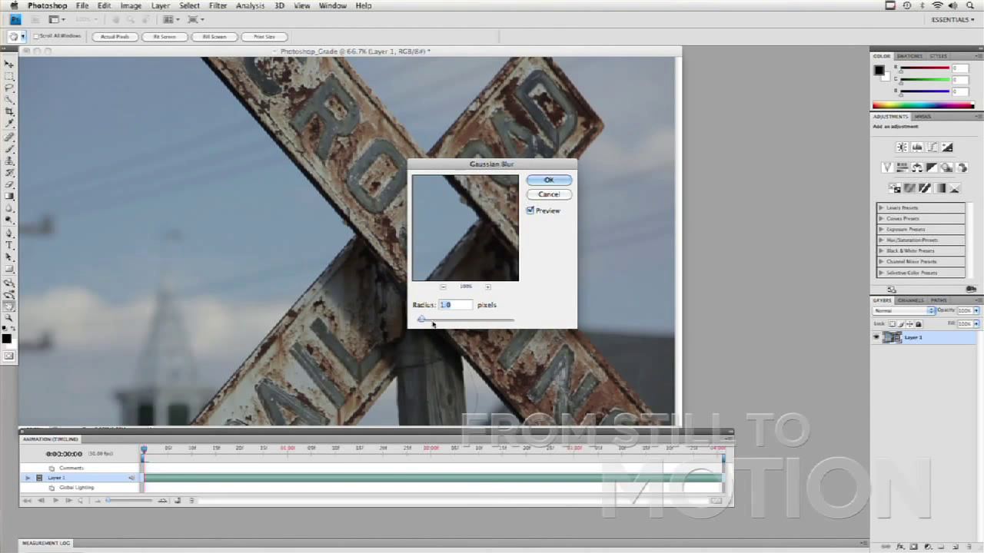
pyautogui.click(548, 180)
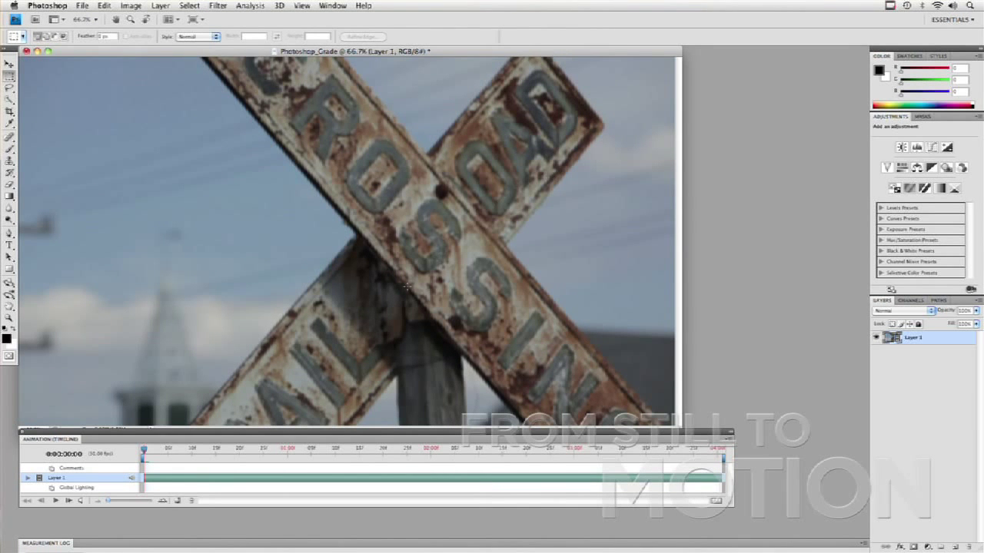
# Preview the blurred clip, then convert Layer 1 to a Smart Object.
pyautogui.press('space')
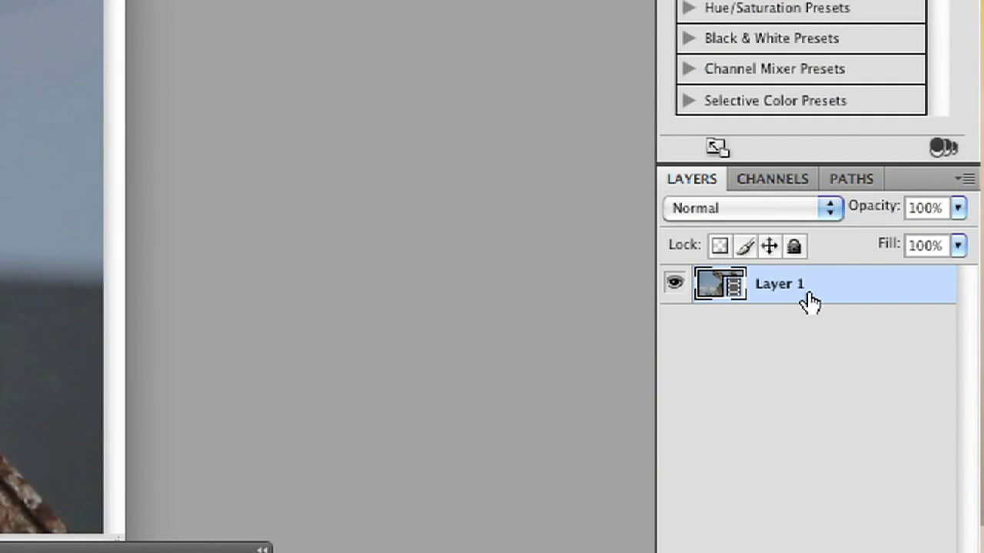
pyautogui.rightClick(809, 293)
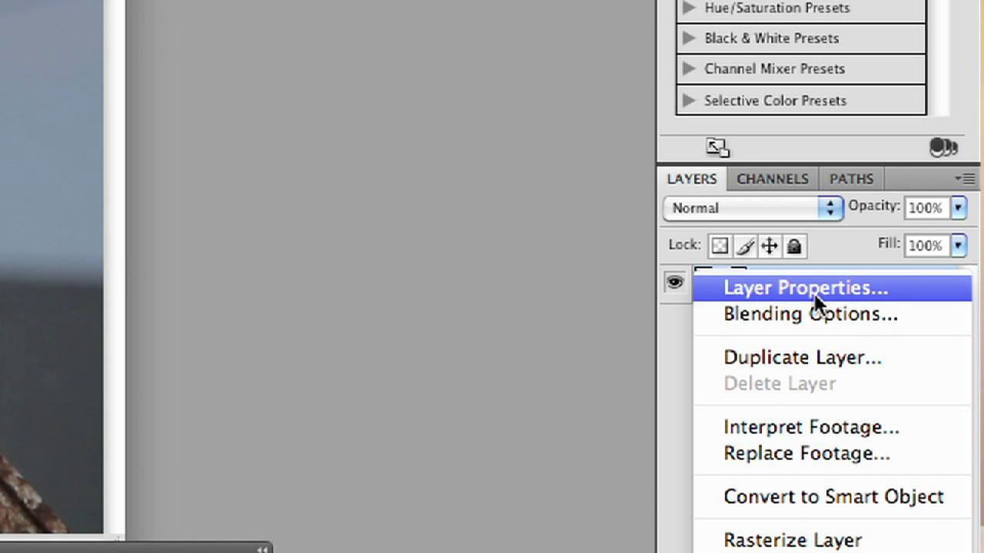
pyautogui.click(856, 497)
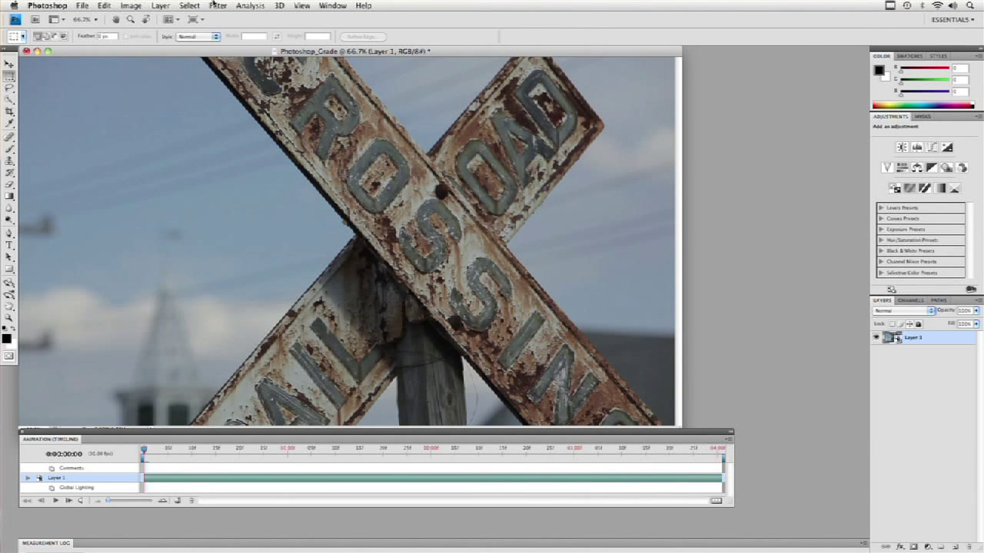
# Apply Gaussian Blur as a smart filter, settling on a 6.8-pixel radius.
pyautogui.click(216, 5)
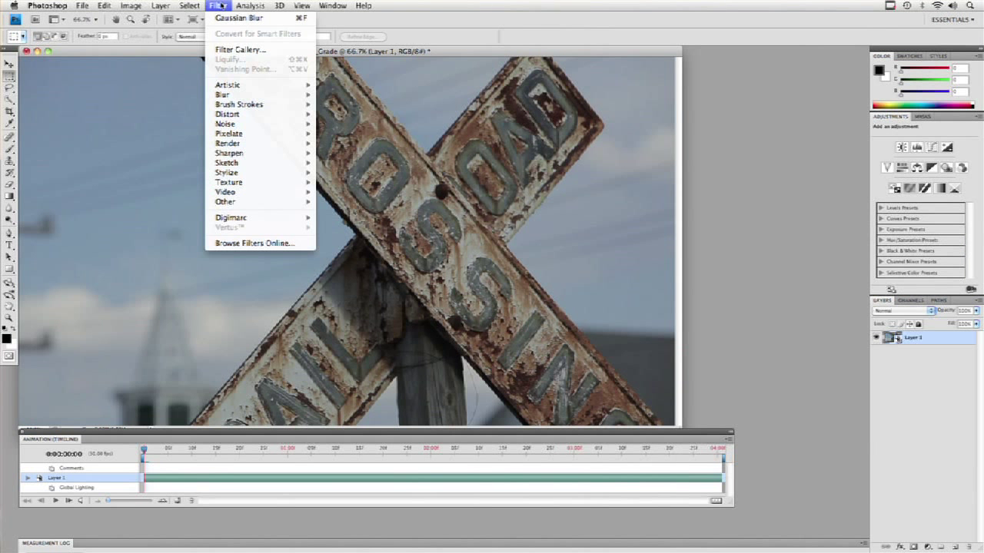
pyautogui.click(227, 20)
pyautogui.moveTo(432, 319); pyautogui.dragTo(475, 320)
pyautogui.click(550, 180)
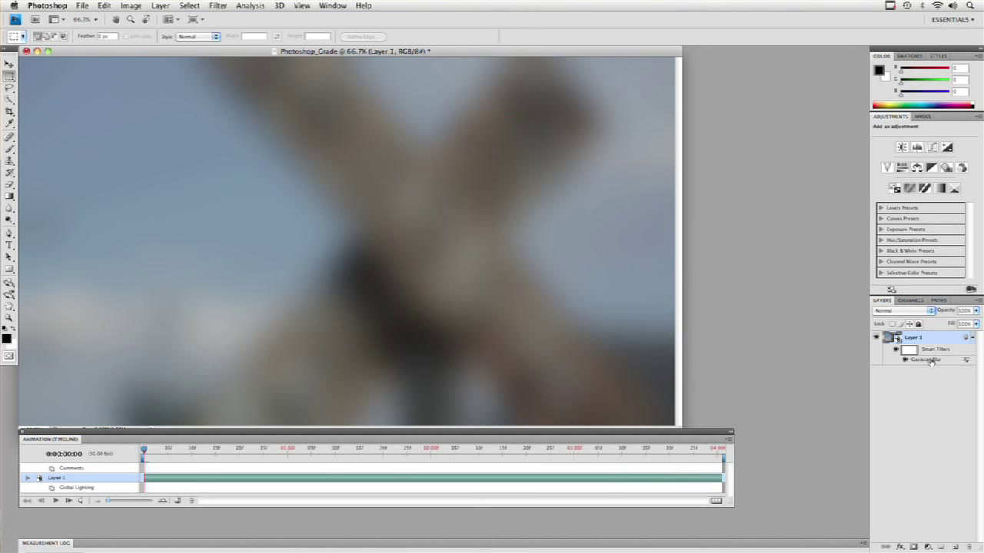
pyautogui.doubleClick(930, 361)
pyautogui.click(449, 320)
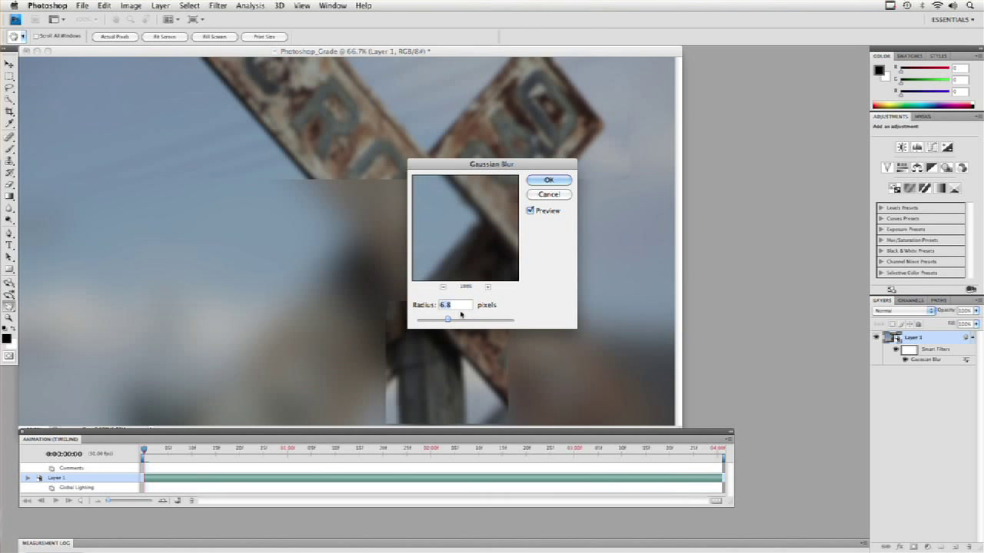
pyautogui.click(549, 180)
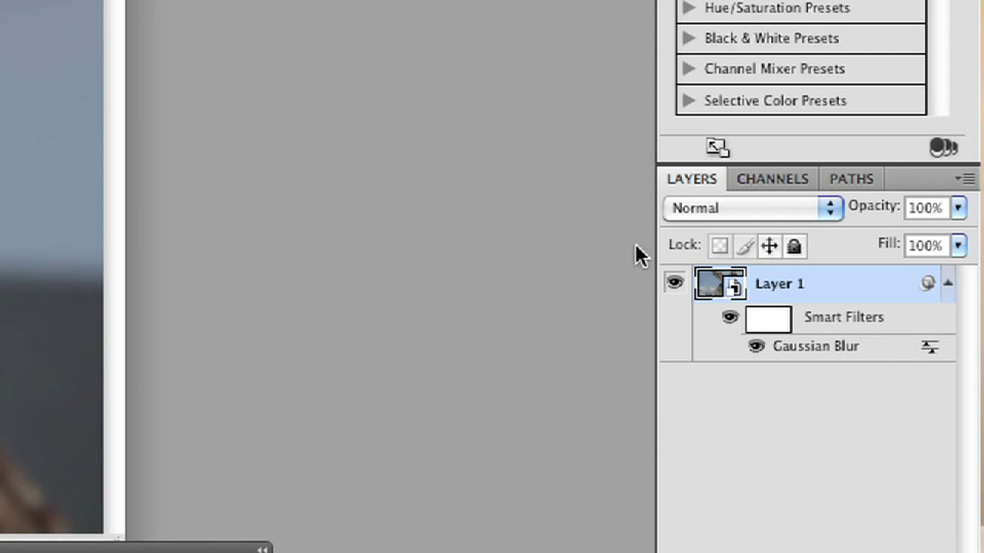
# Set the Gaussian Blur smart filter's blending mode to Soft Light.
pyautogui.doubleClick(931, 359)
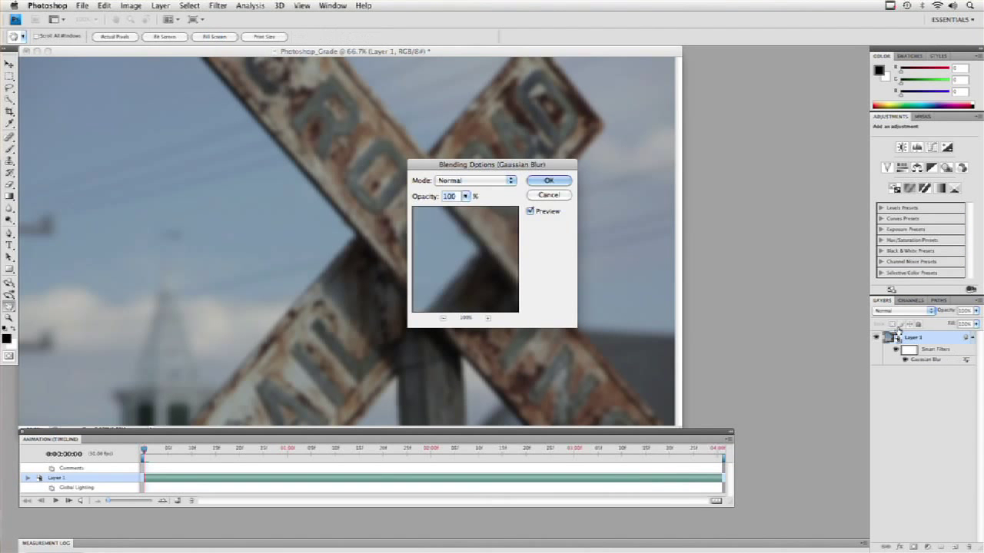
pyautogui.click(478, 180)
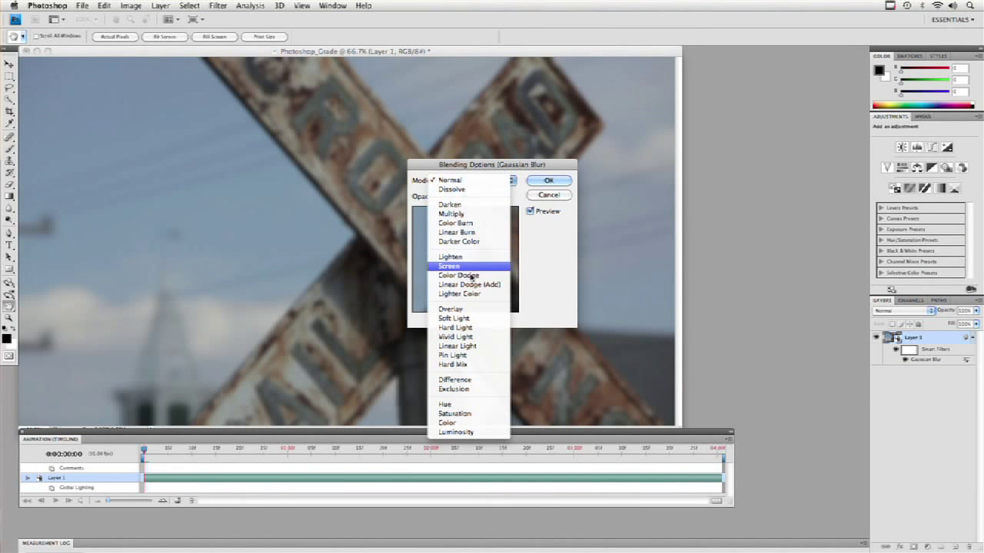
pyautogui.click(471, 318)
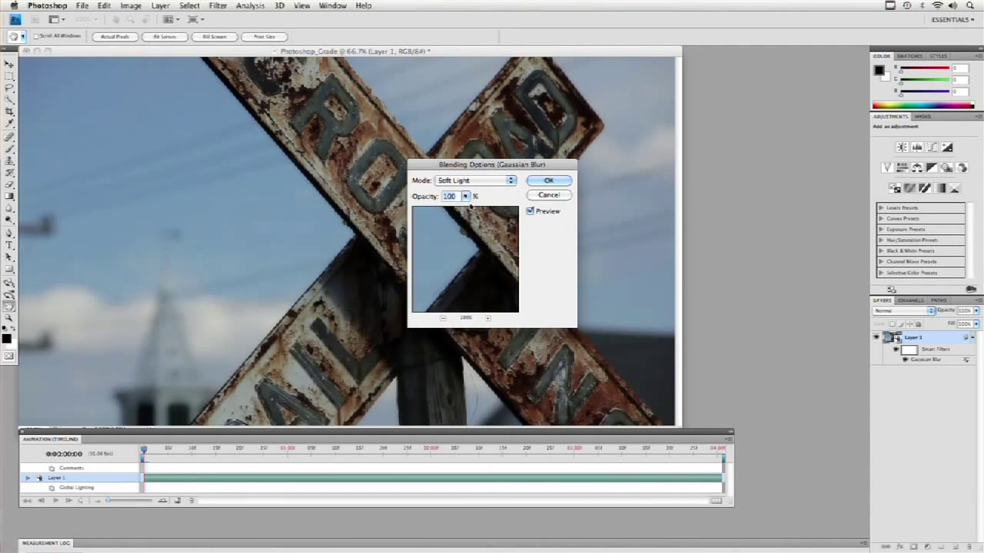
pyautogui.press('Return')
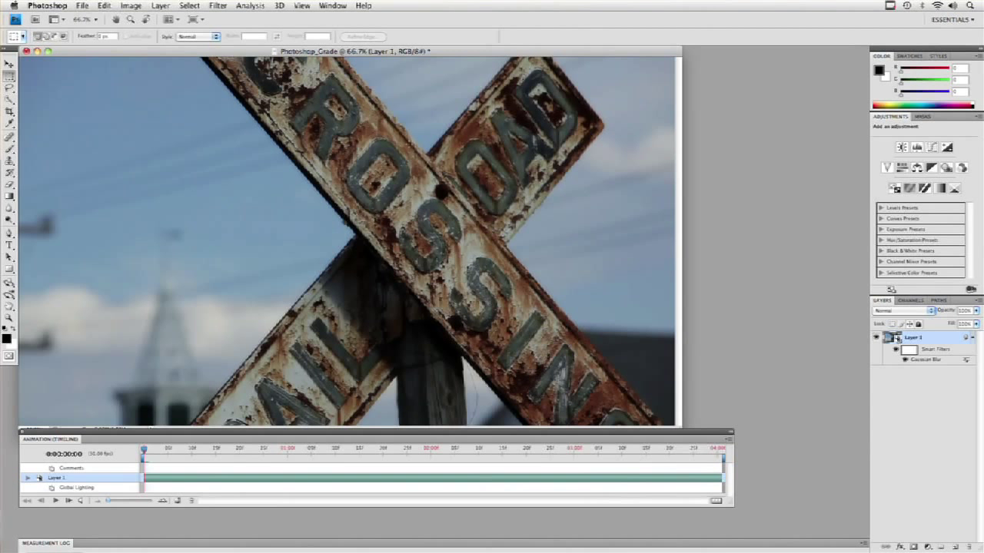
pyautogui.click(230, 5)
# Add a Glowing Edges smart filter with Edge Width 4, Brightness 9 and Smoothness 9.
pyautogui.moveTo(242, 175)
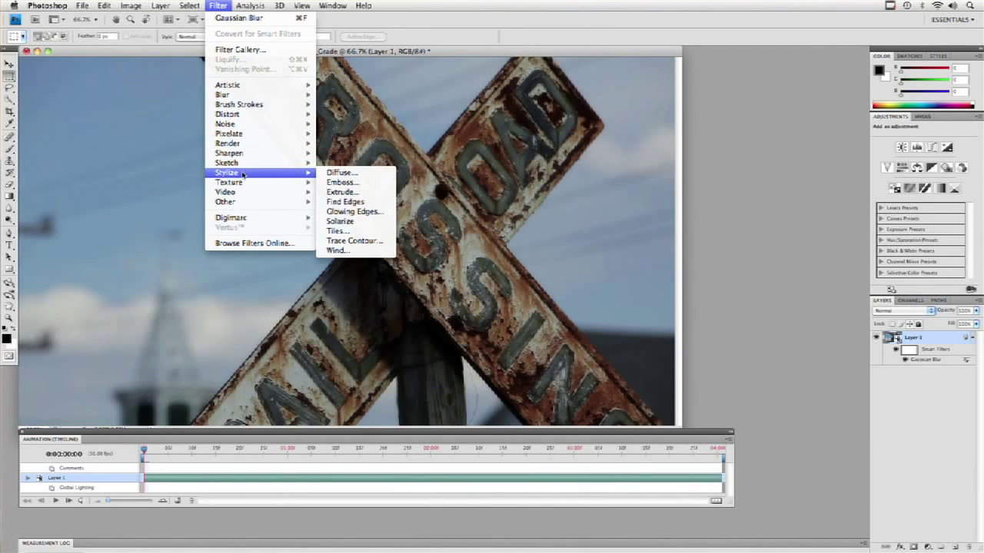
pyautogui.click(375, 210)
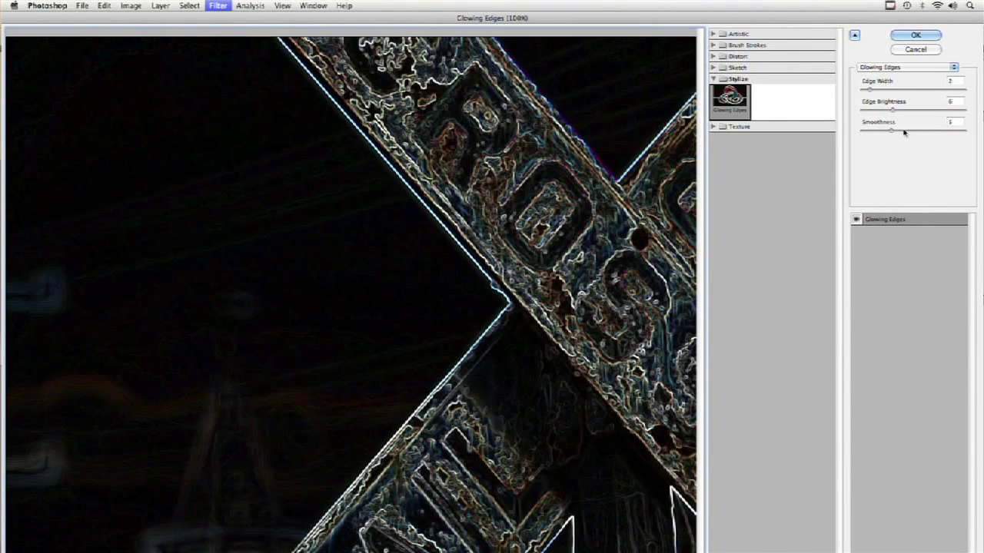
pyautogui.moveTo(903, 133); pyautogui.dragTo(920, 131)
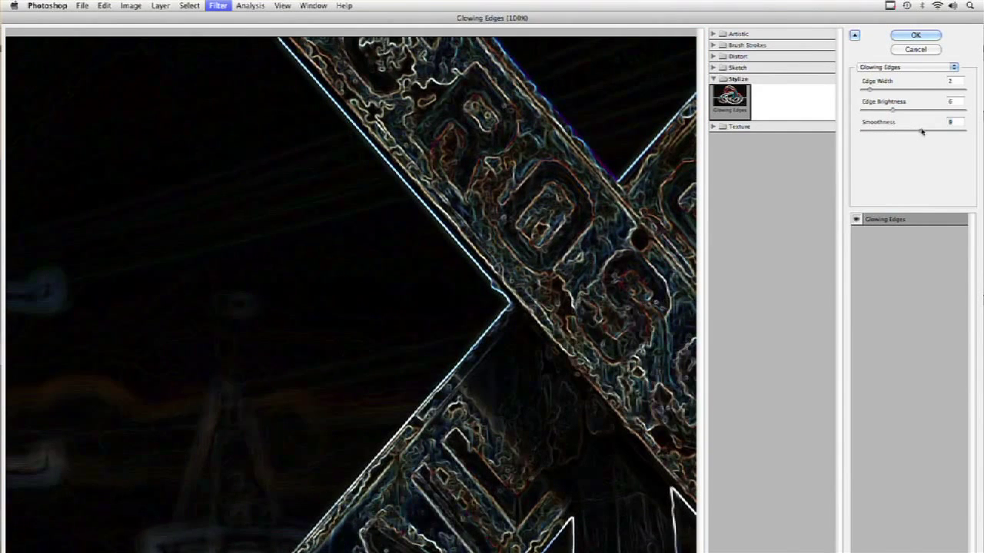
pyautogui.moveTo(874, 90); pyautogui.dragTo(901, 109)
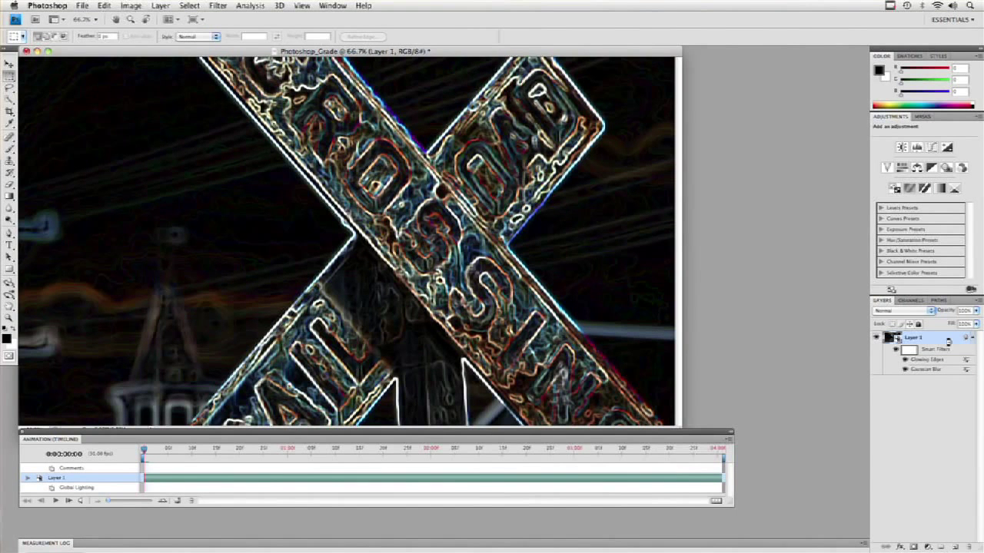
pyautogui.doubleClick(966, 359)
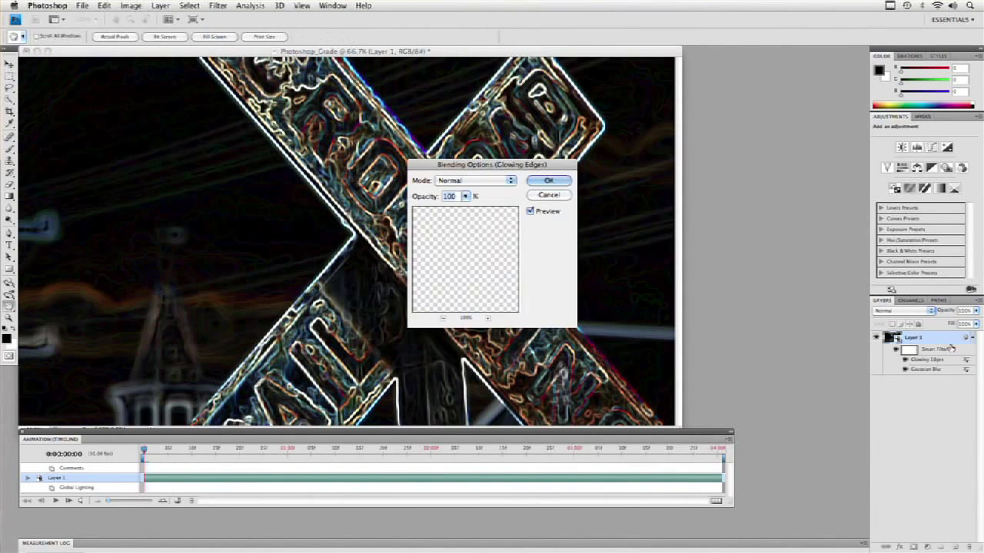
# Set the Glowing Edges filter's blending to Screen mode at 63% opacity.
pyautogui.click(459, 182)
pyautogui.click(465, 263)
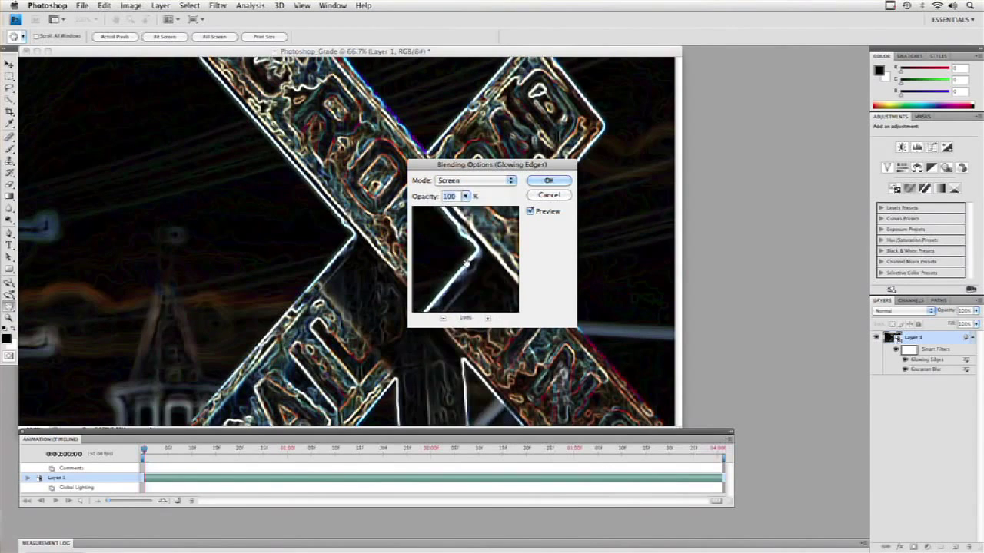
pyautogui.click(465, 196)
pyautogui.moveTo(442, 213); pyautogui.dragTo(451, 210)
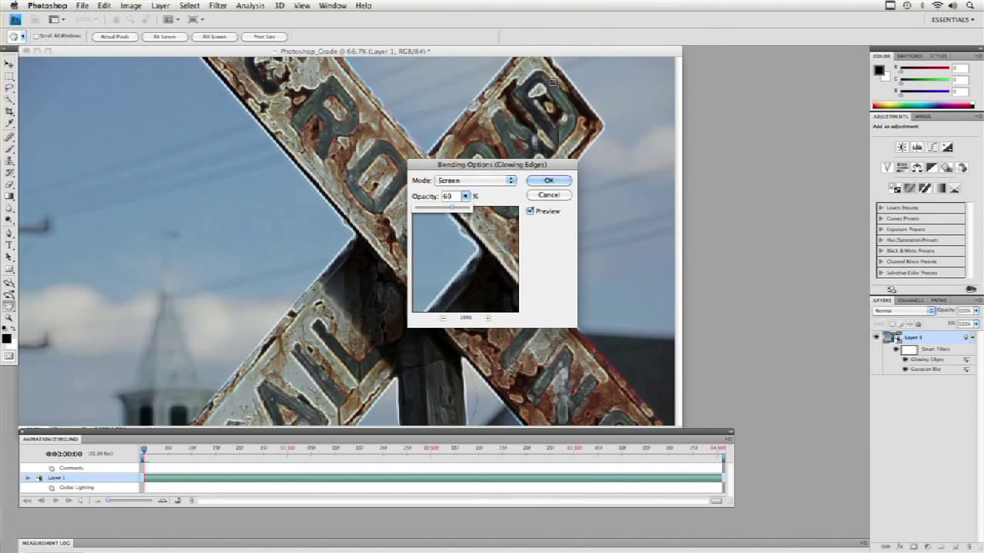
pyautogui.click(548, 181)
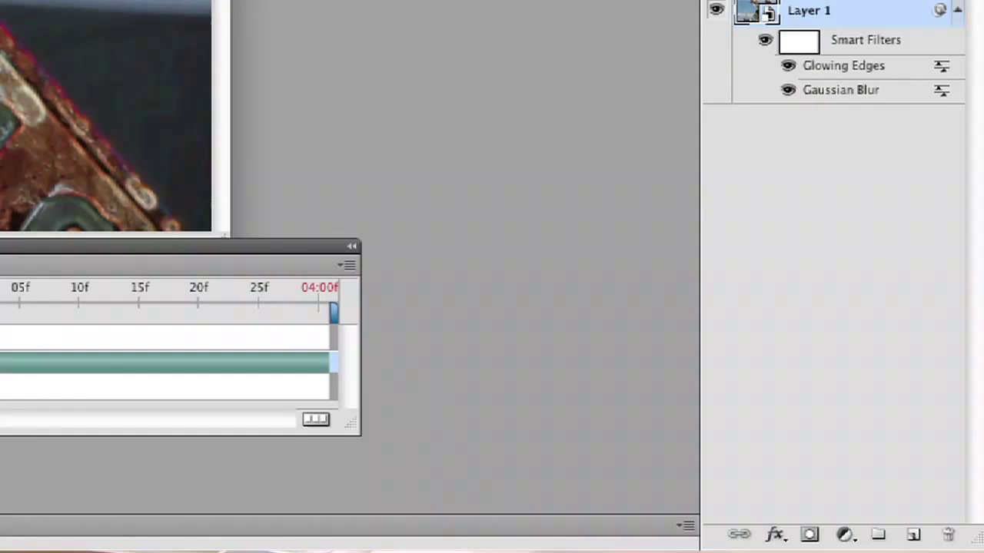
# Add a Gradient Fill layer with a black-to-white radial gradient, reversed for a white centre.
pyautogui.click(846, 534)
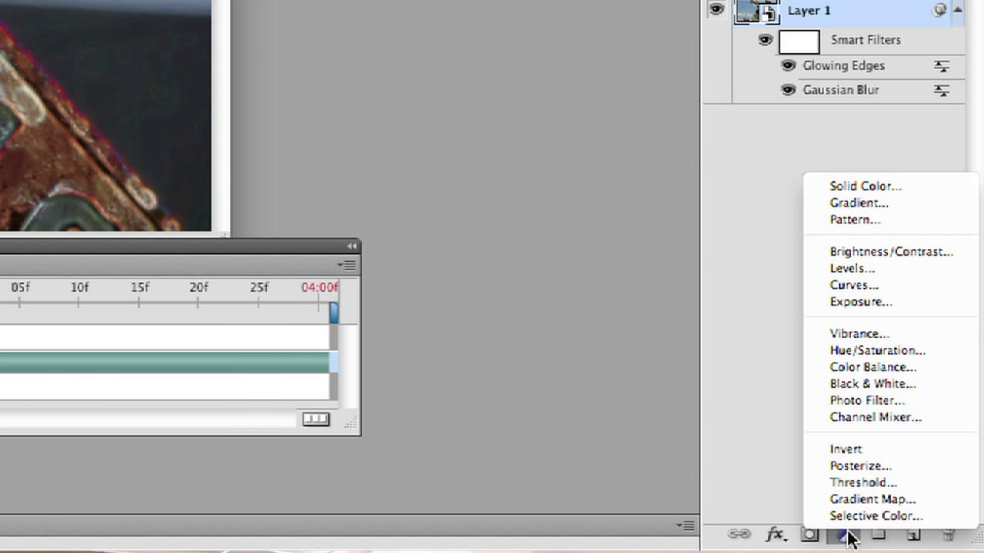
pyautogui.click(879, 204)
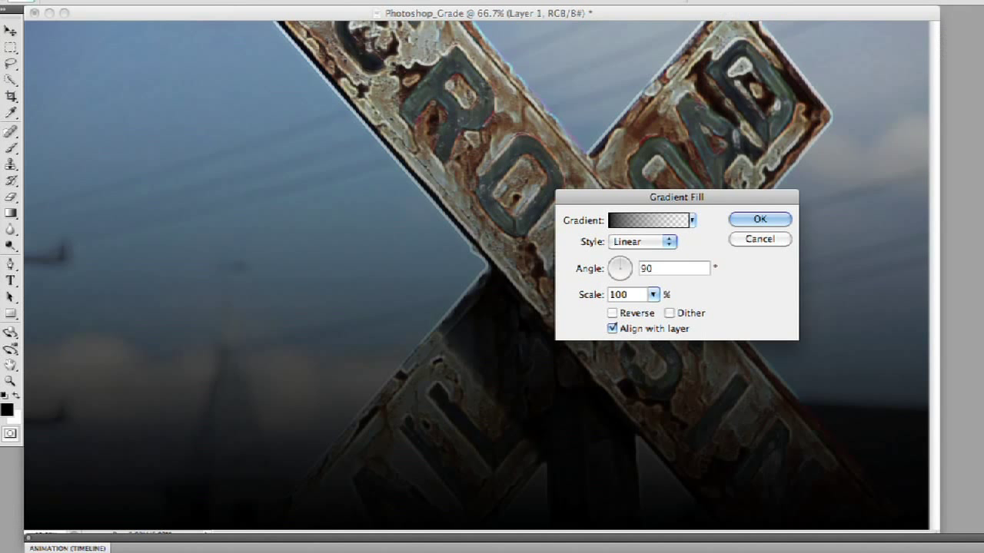
pyautogui.click(692, 220)
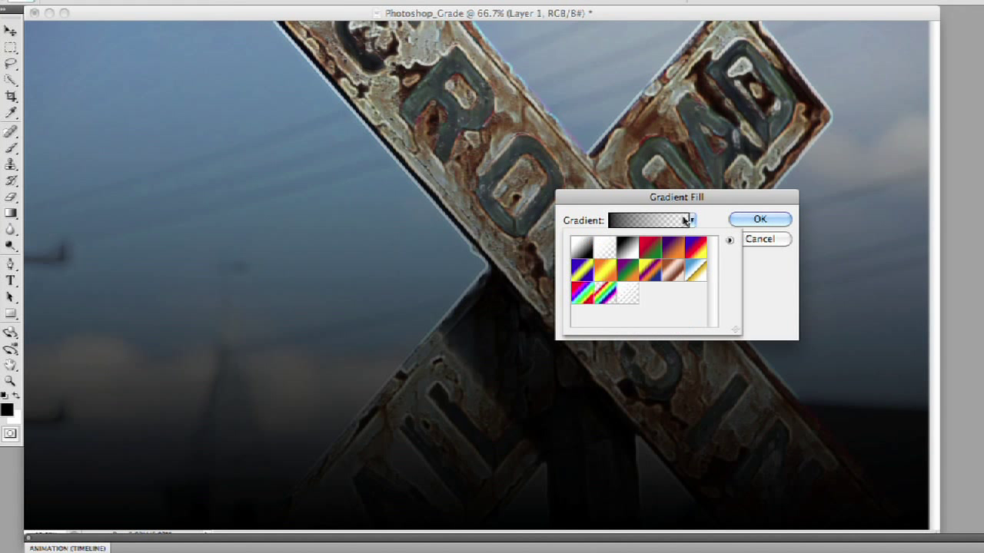
pyautogui.click(616, 251)
pyautogui.click(771, 275)
pyautogui.click(635, 242)
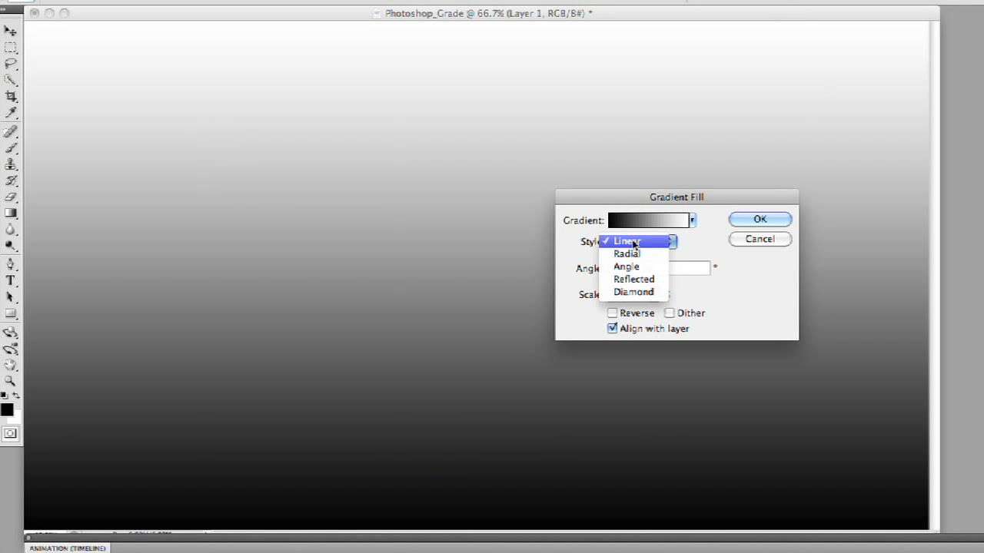
pyautogui.click(635, 254)
pyautogui.click(632, 272)
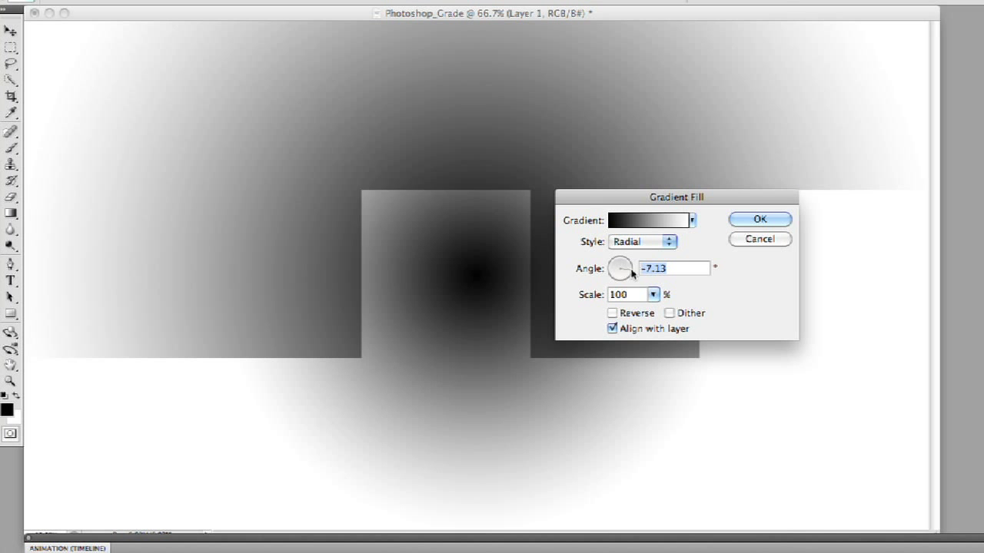
pyautogui.click(637, 314)
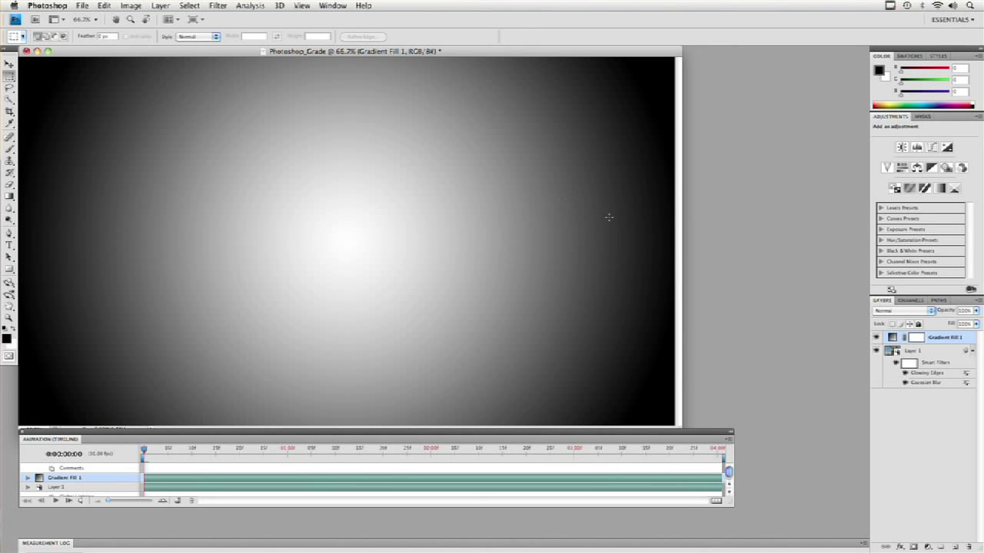
# Set the Gradient Fill 1 layer to Multiply blend mode at 80% opacity.
pyautogui.click(881, 312)
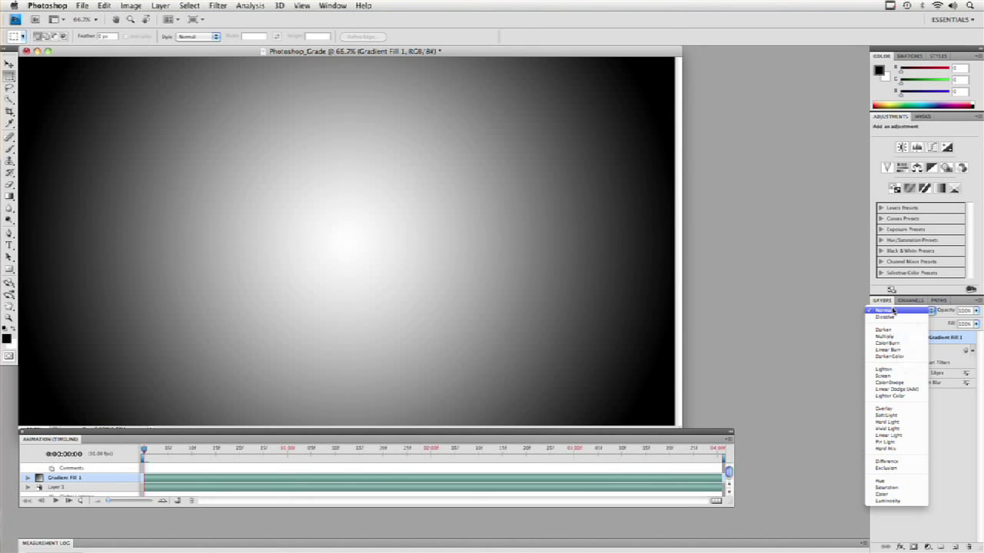
pyautogui.click(896, 337)
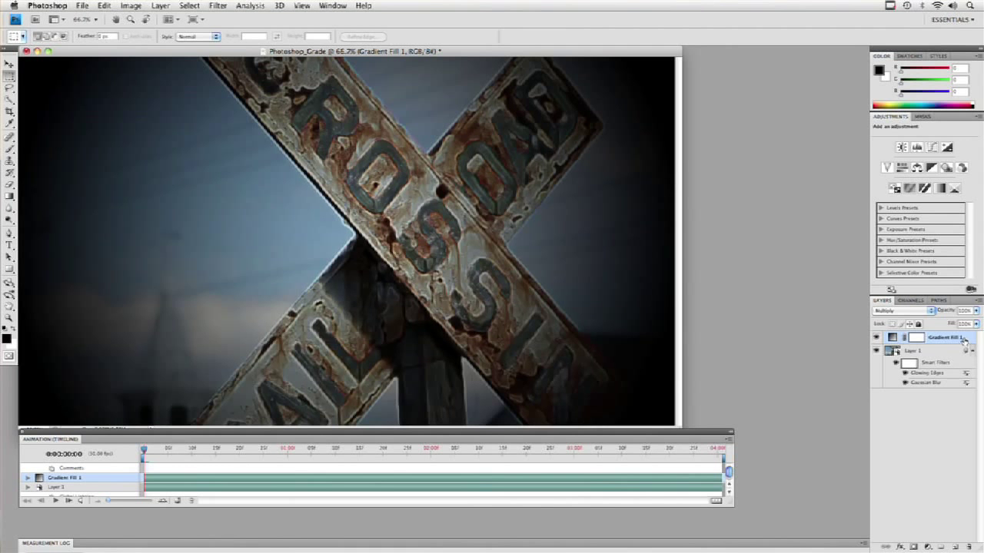
pyautogui.click(974, 311)
pyautogui.moveTo(957, 321); pyautogui.dragTo(952, 323)
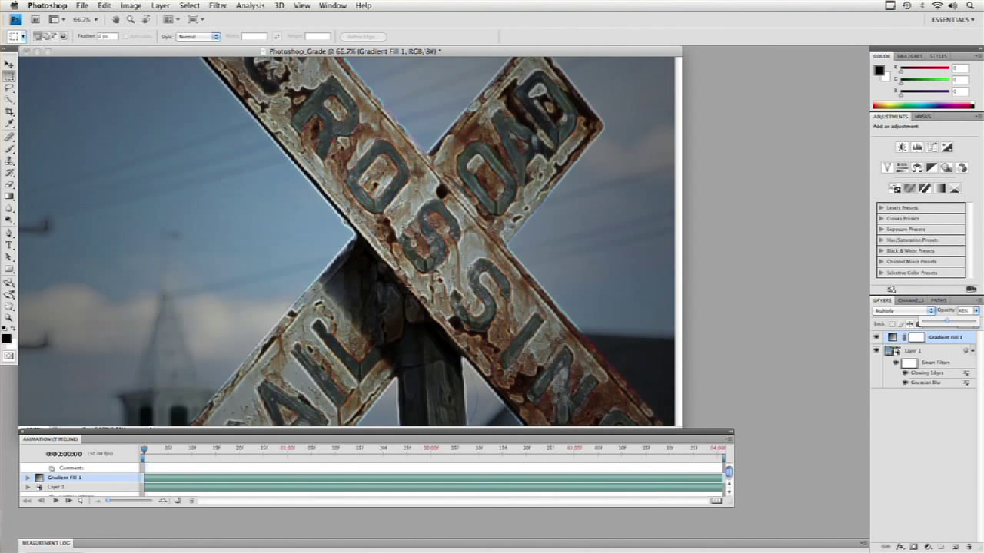
# Scale the radial gradient to 120% and drag its centre across the image.
pyautogui.doubleClick(894, 339)
pyautogui.click(473, 256)
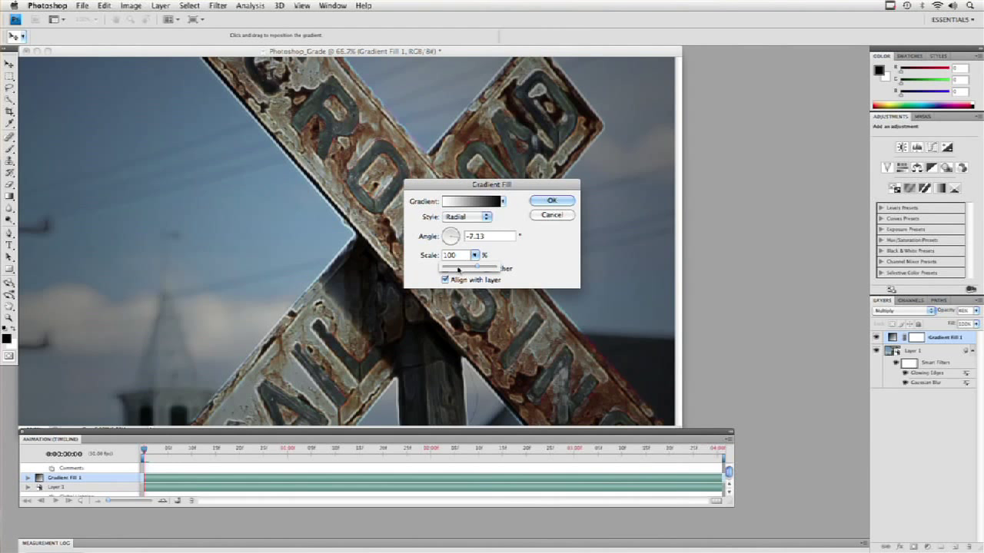
pyautogui.click(356, 246)
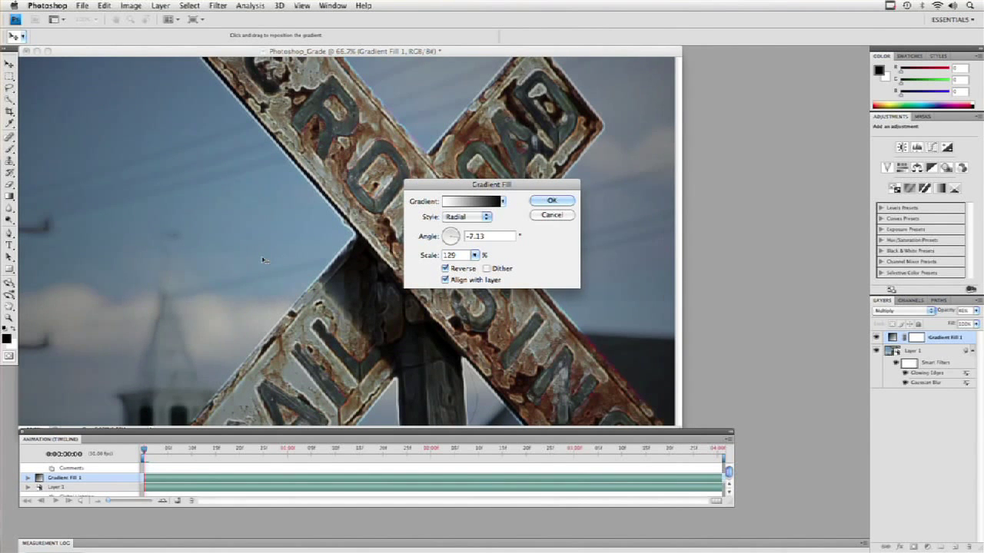
pyautogui.moveTo(263, 260); pyautogui.dragTo(413, 254)
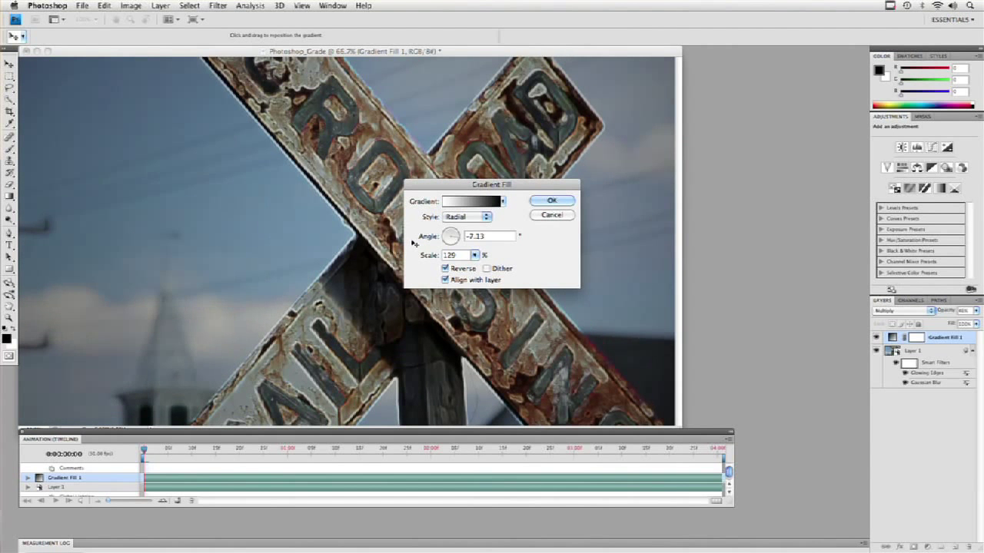
pyautogui.click(567, 201)
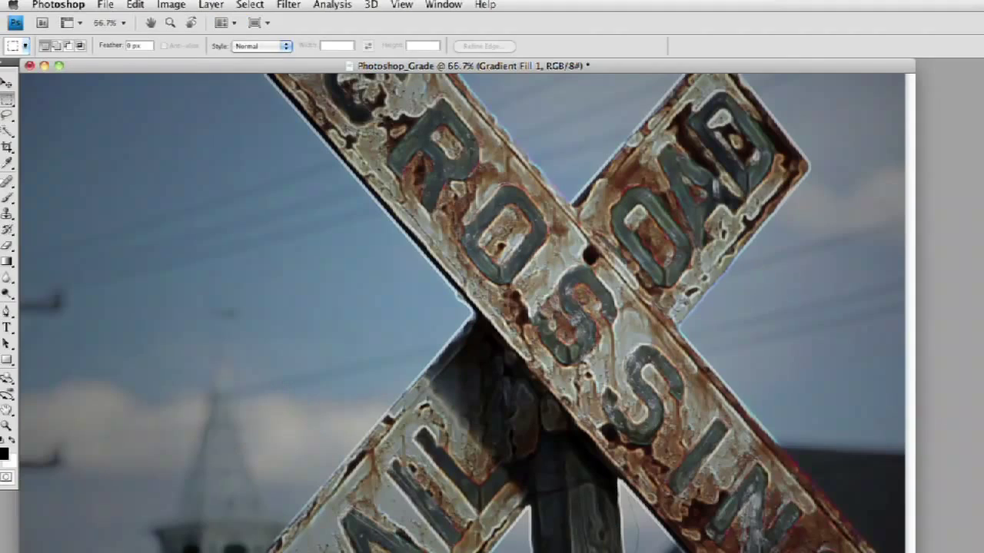
# Set up a Render Video export of Photoshop_Grade.mov into the Grading Footage folder and bring up its QuickTime settings.
pyautogui.click(106, 5)
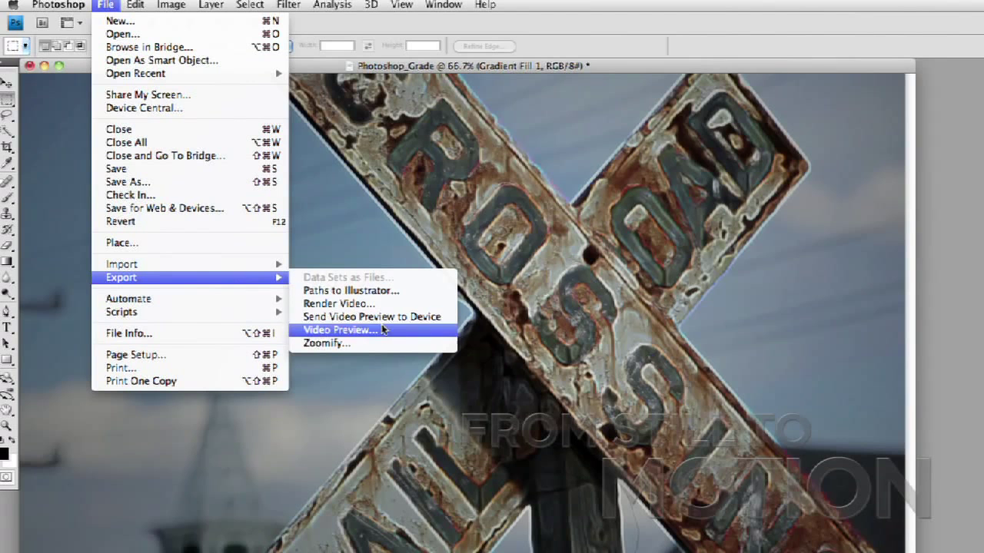
pyautogui.click(382, 306)
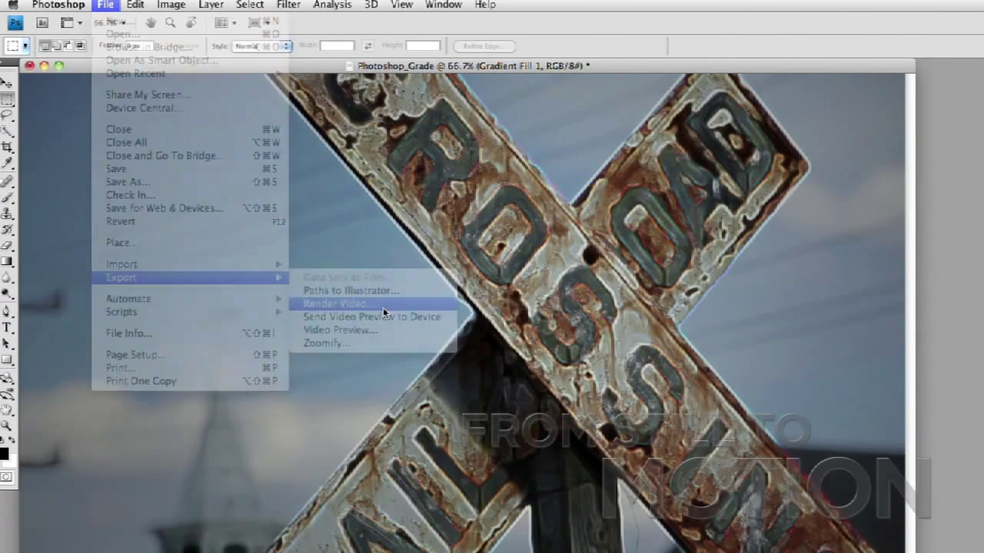
pyautogui.click(521, 229)
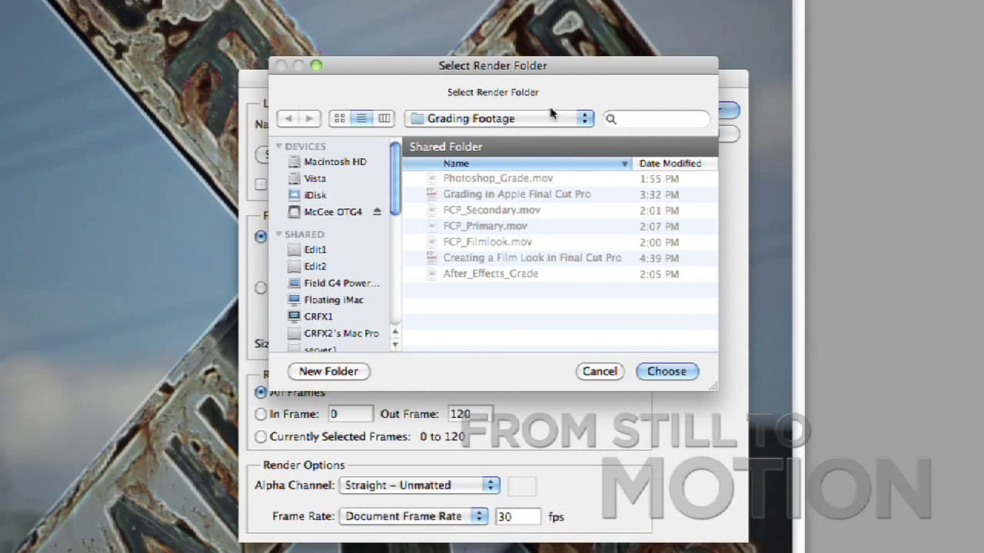
pyautogui.click(667, 371)
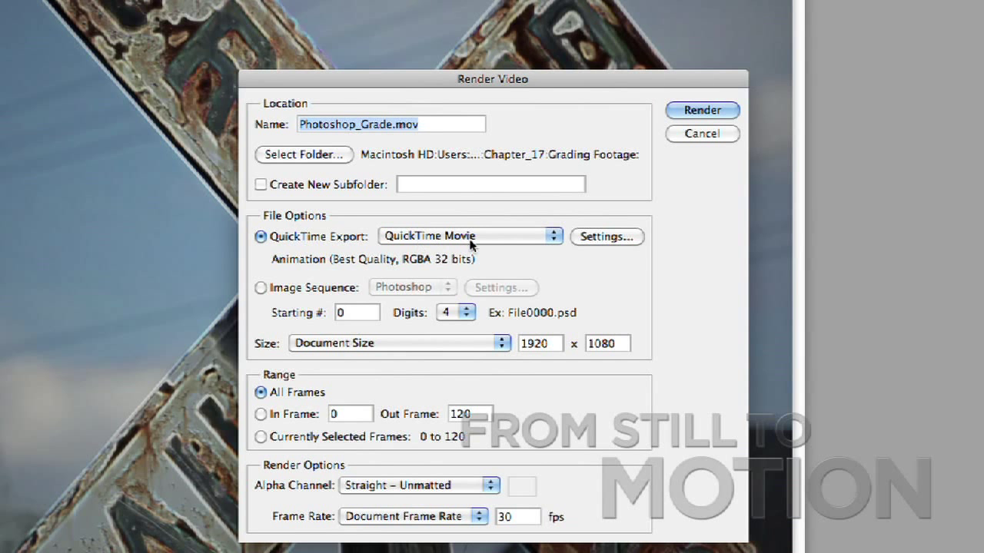
pyautogui.click(615, 240)
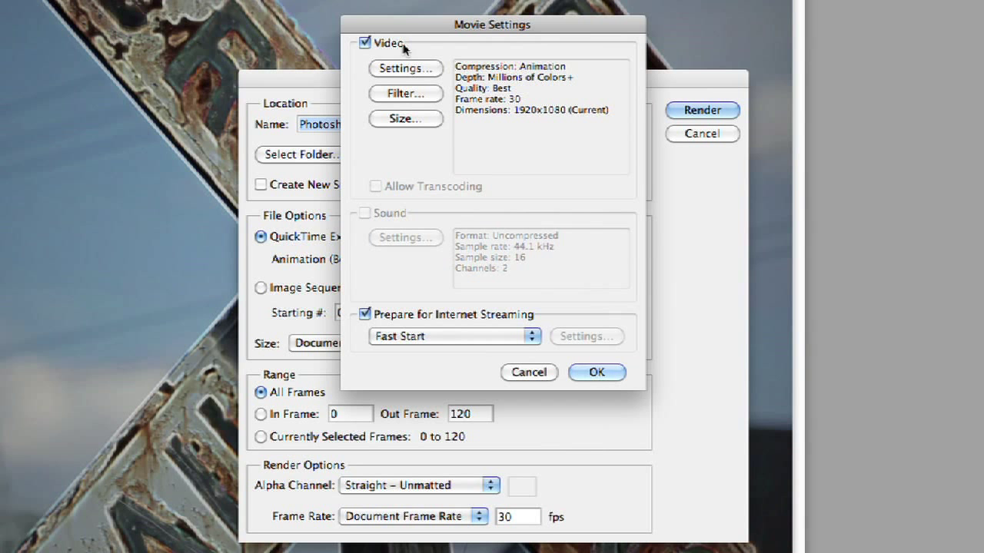
# Change the movie's video compression from Animation to Apple ProRes 422.
pyautogui.click(401, 67)
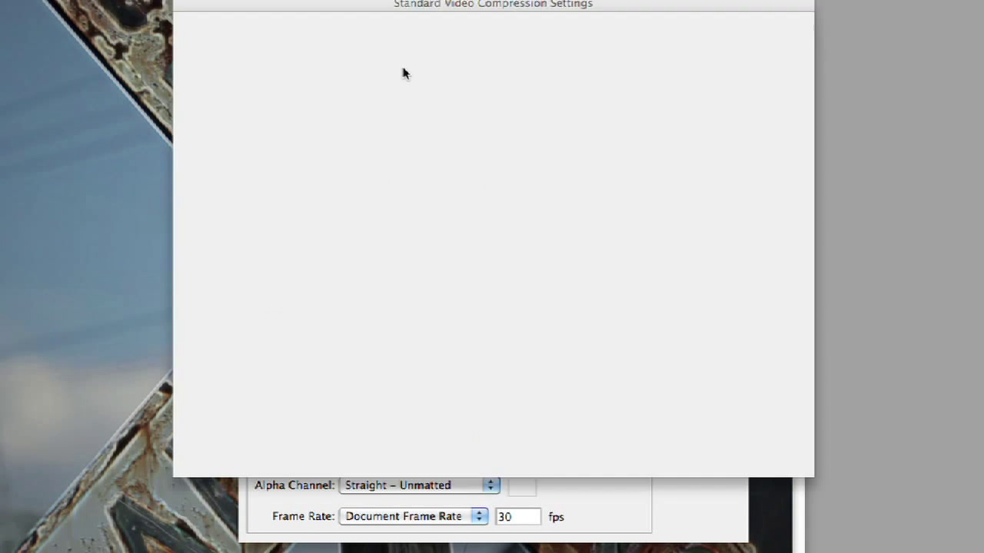
pyautogui.click(468, 32)
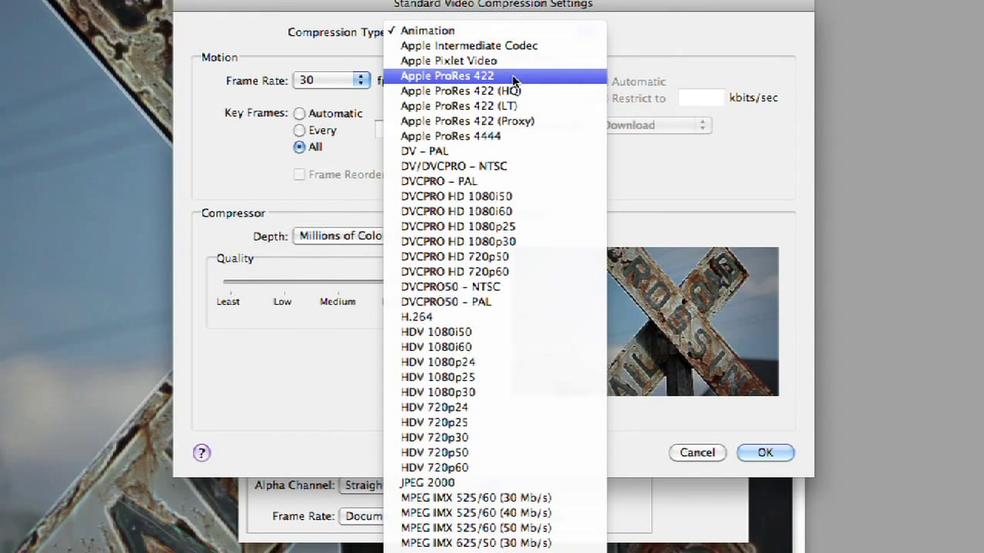
pyautogui.press('Escape')
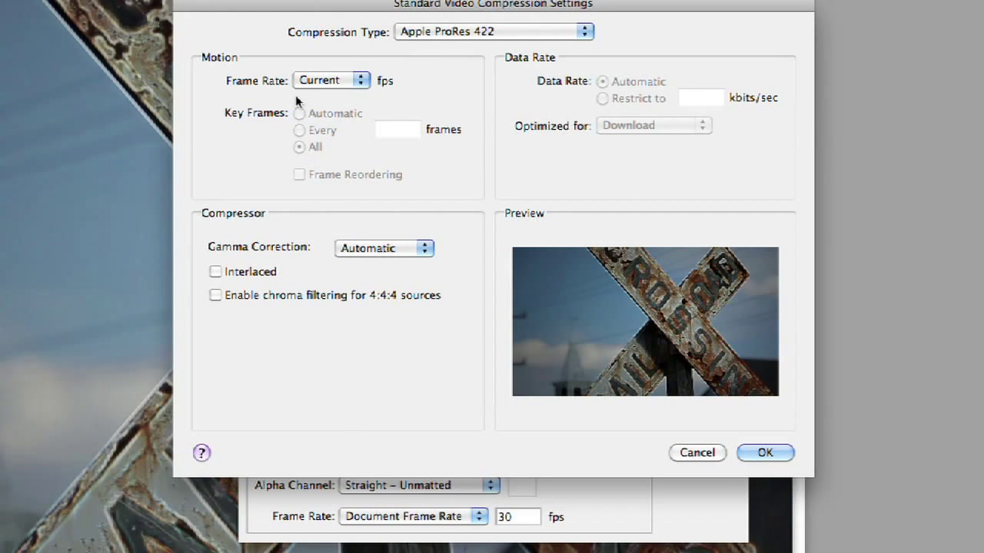
pyautogui.click(766, 453)
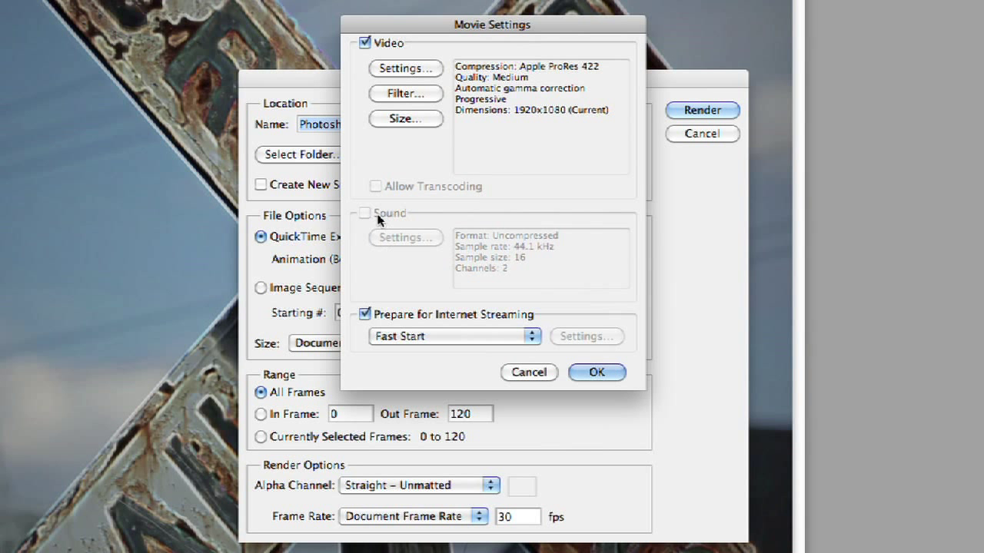
# Accept the movie settings and render Photoshop_Grade.mov, reaching the replace-file prompt.
pyautogui.click(589, 372)
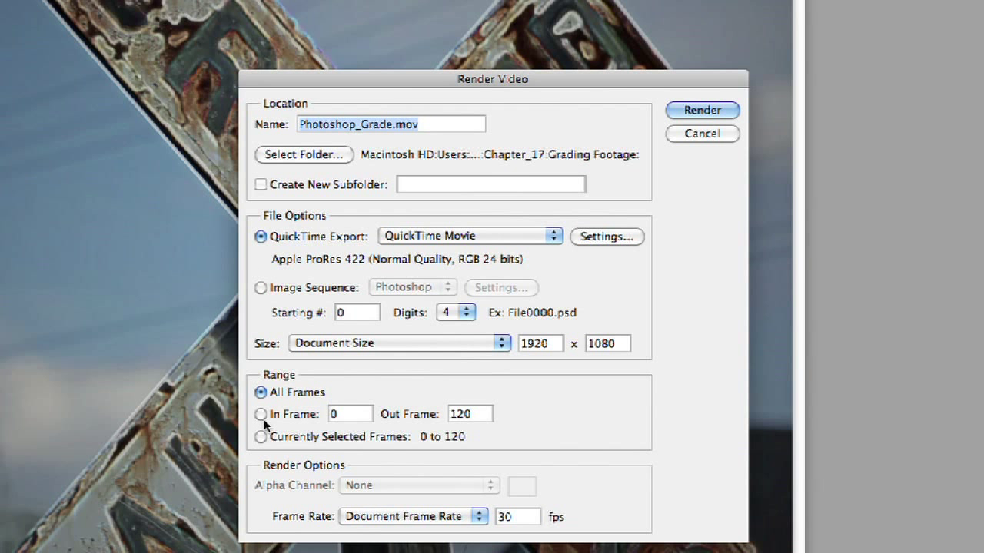
pyautogui.click(702, 112)
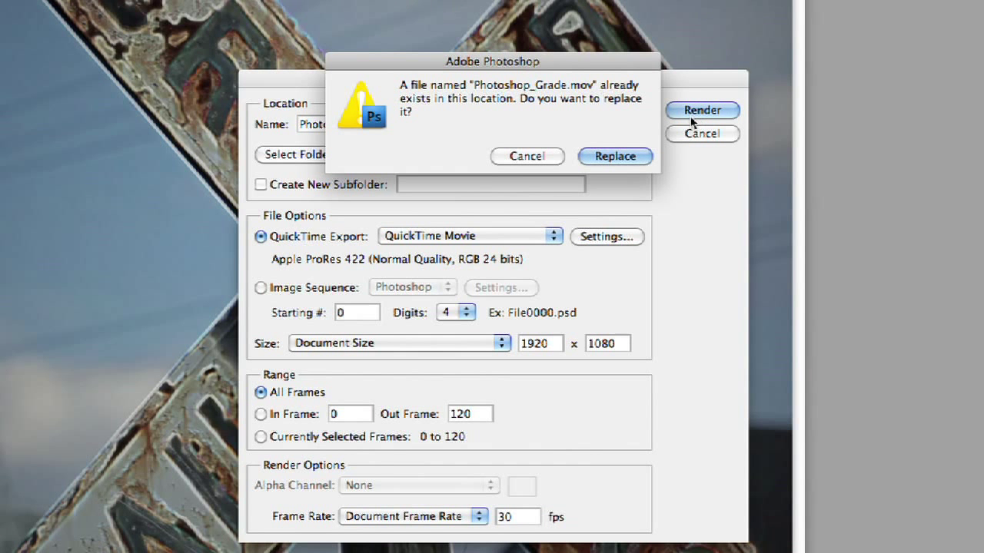